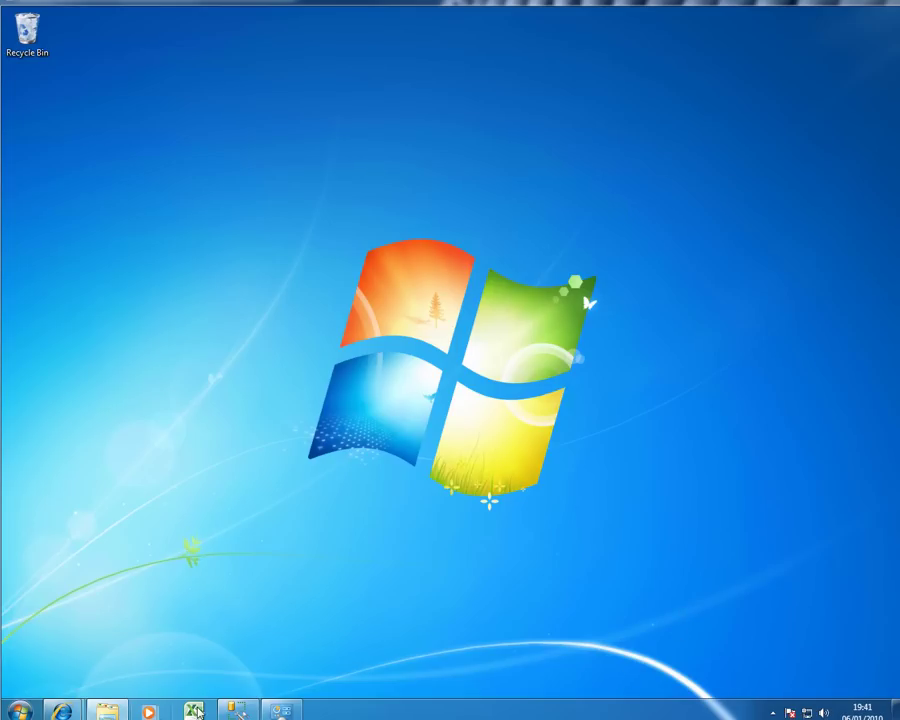
# - Check the Windows 7 System page (Ultimate edition, contoso.com domain), then close it
pyautogui.click(283, 711)
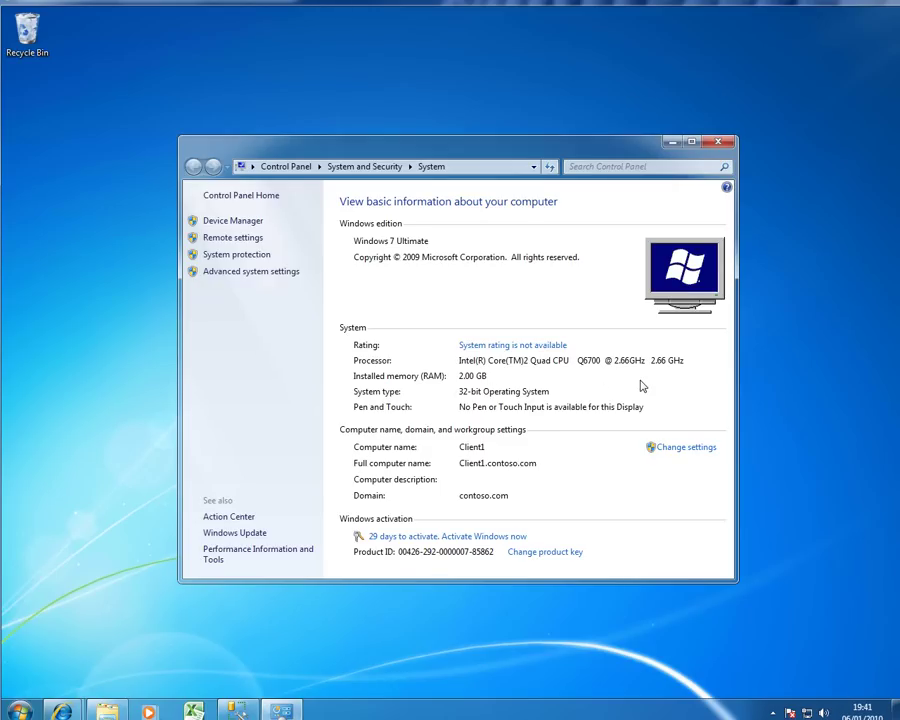
pyautogui.click(718, 141)
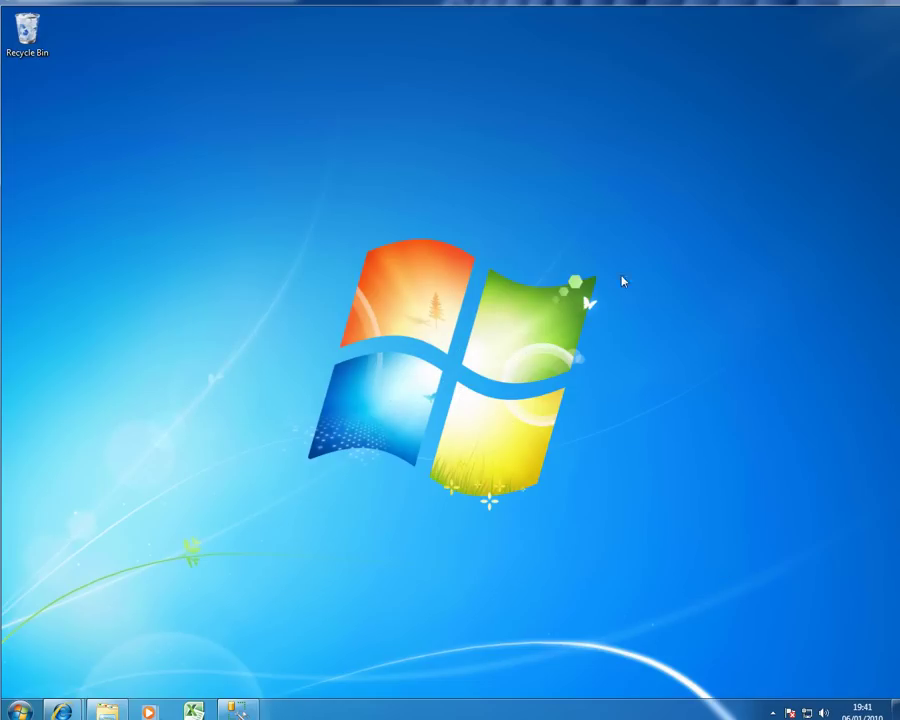
# - Launch Excel 2010 and open an empty PowerPivot window for Book1
pyautogui.click(193, 711)
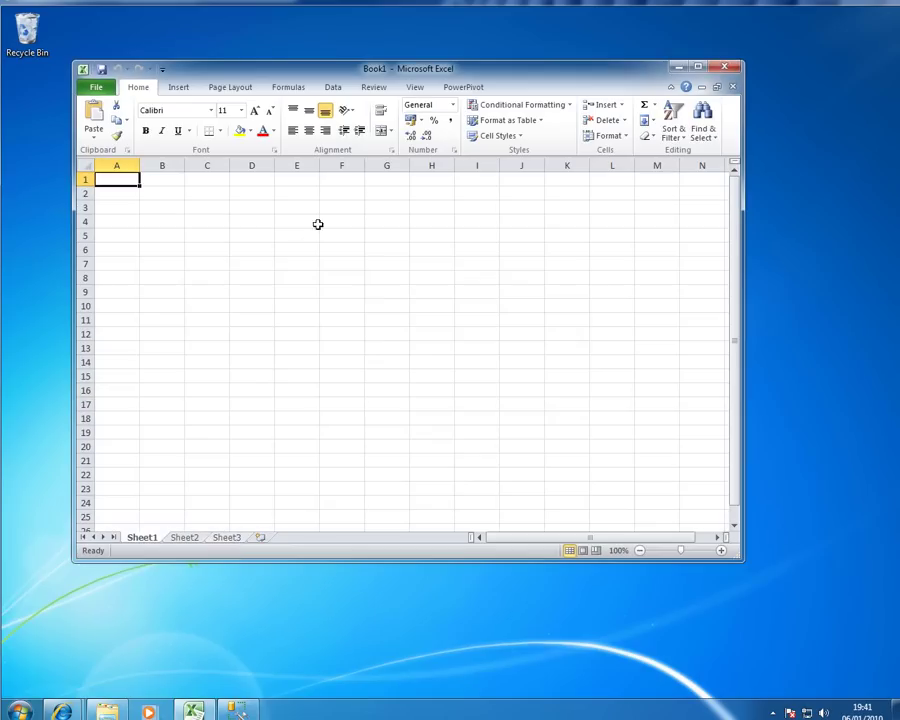
pyautogui.click(463, 87)
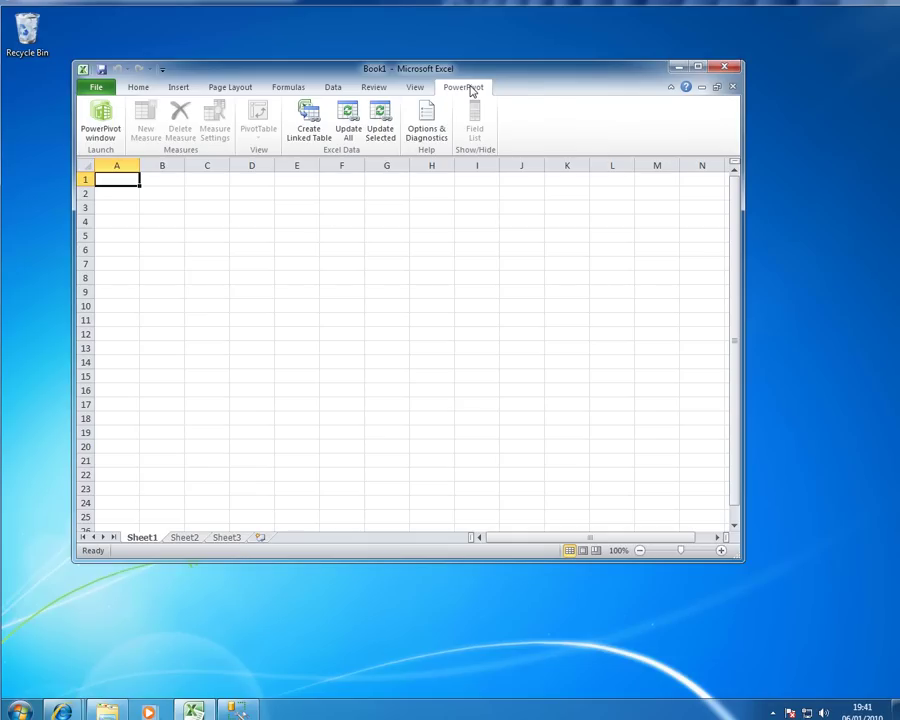
pyautogui.click(104, 133)
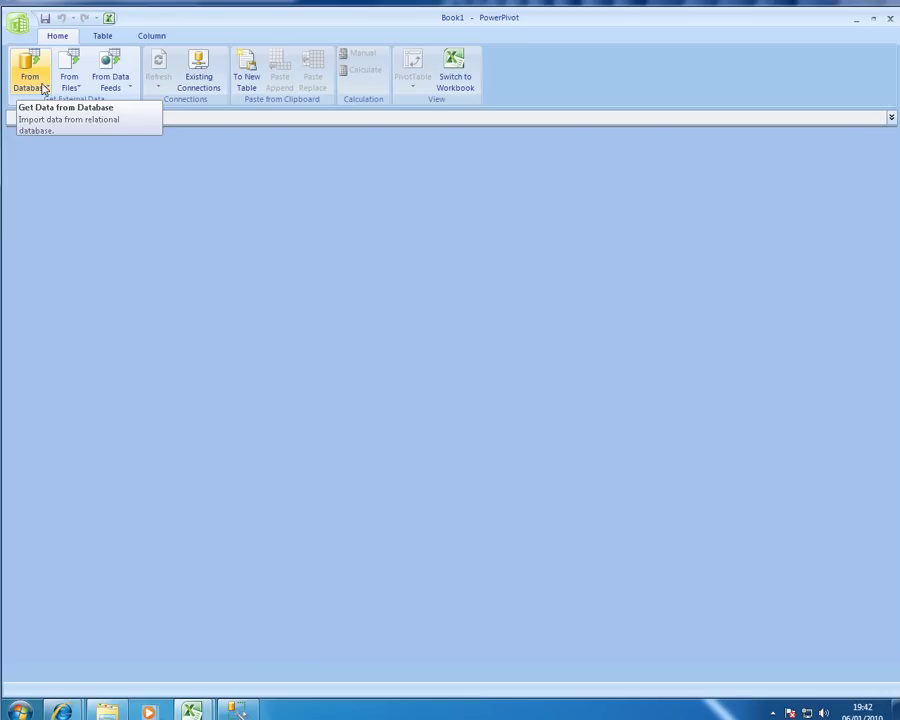
pyautogui.click(42, 89)
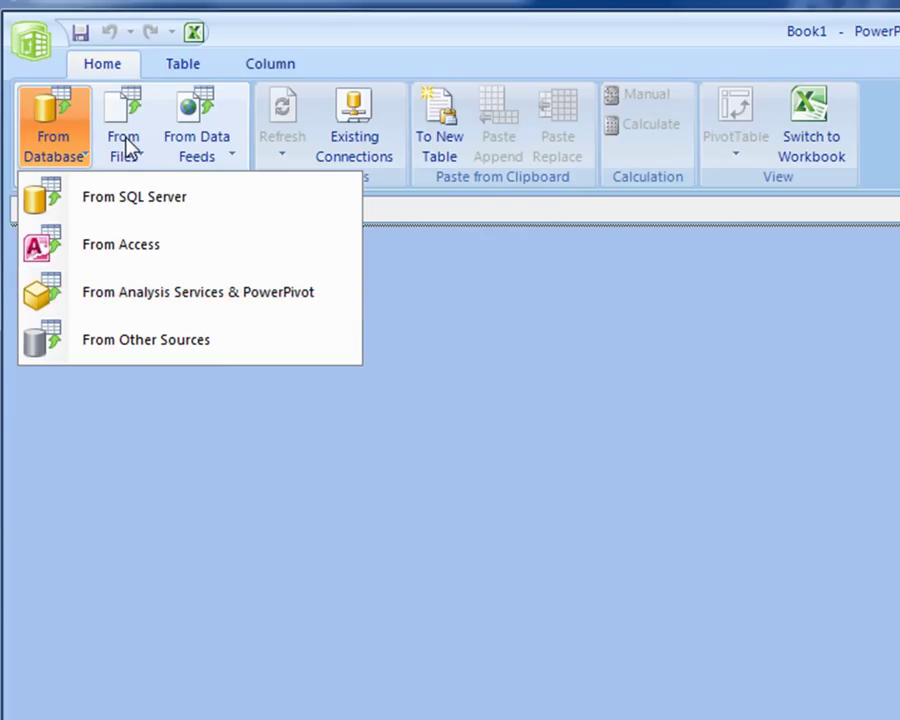
pyautogui.click(231, 161)
pyautogui.click(231, 161)
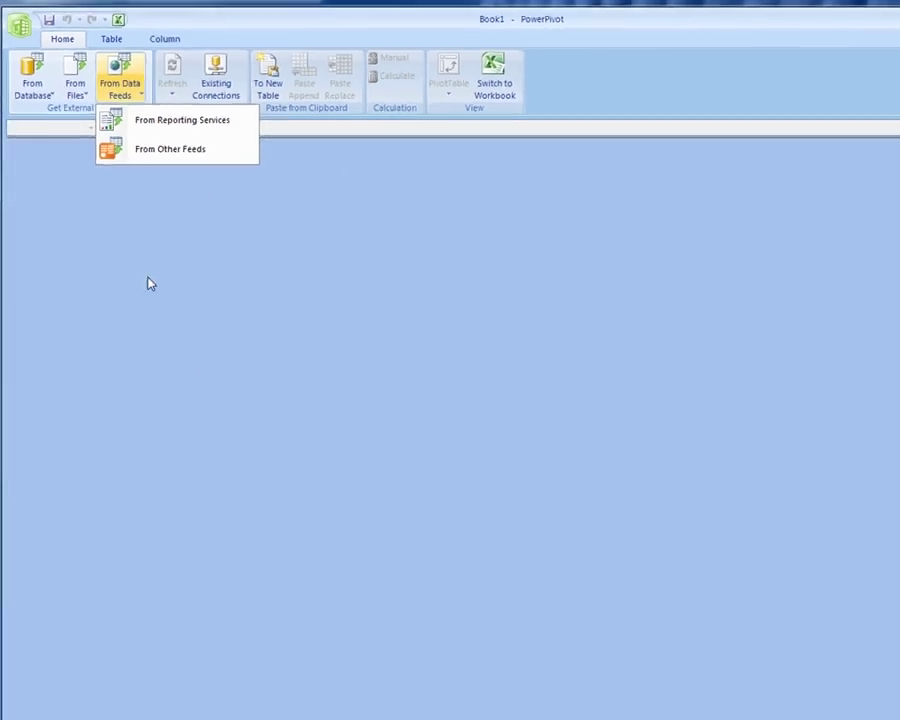
pyautogui.click(62, 710)
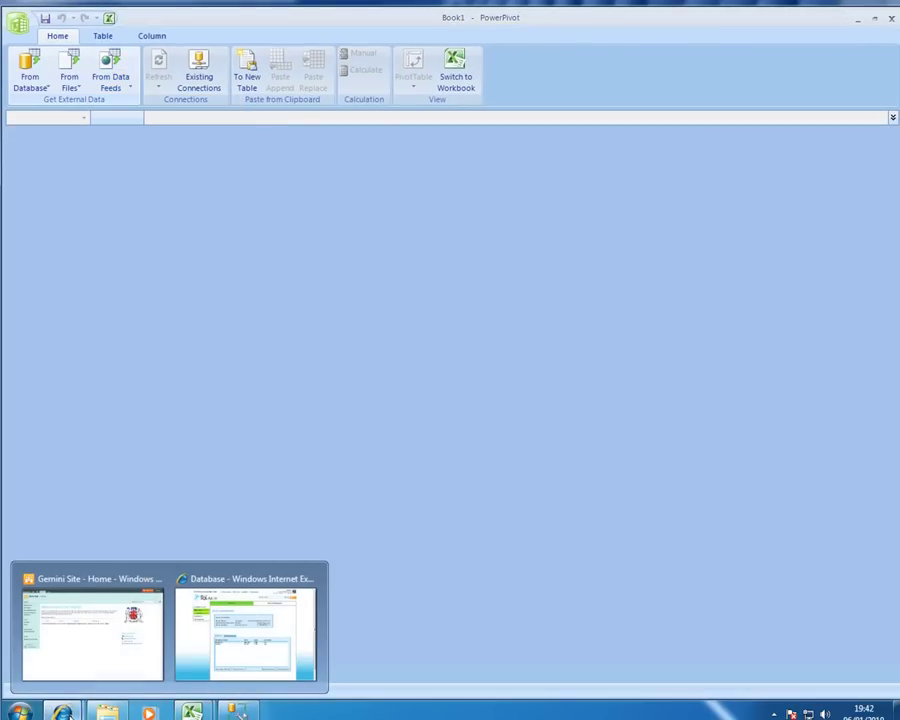
# - Open the Report Hierarchy report from the Gemini Site's Reporting library
pyautogui.click(70, 685)
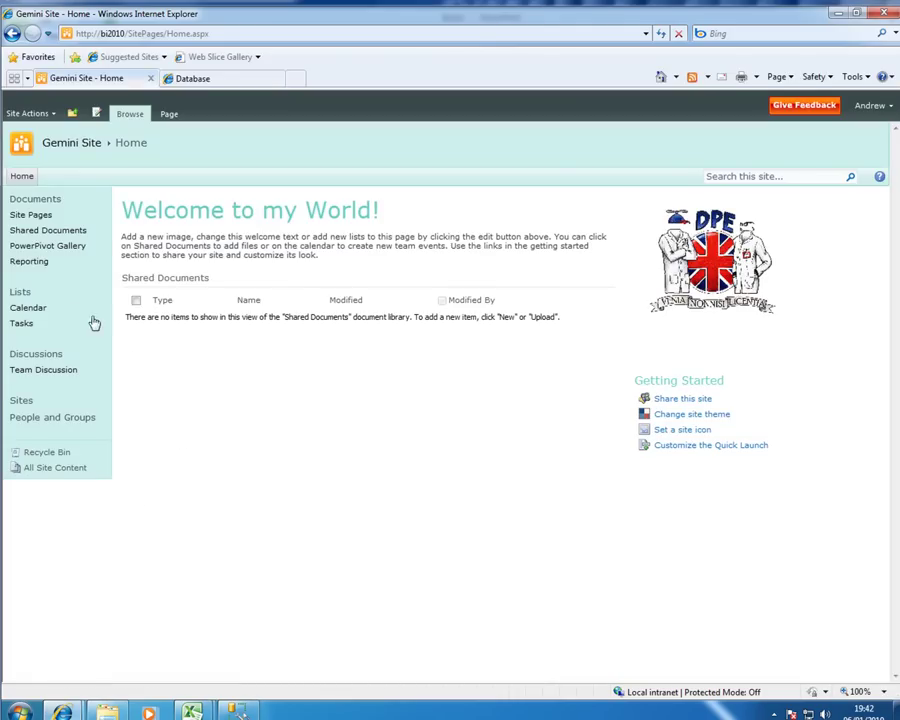
pyautogui.click(37, 266)
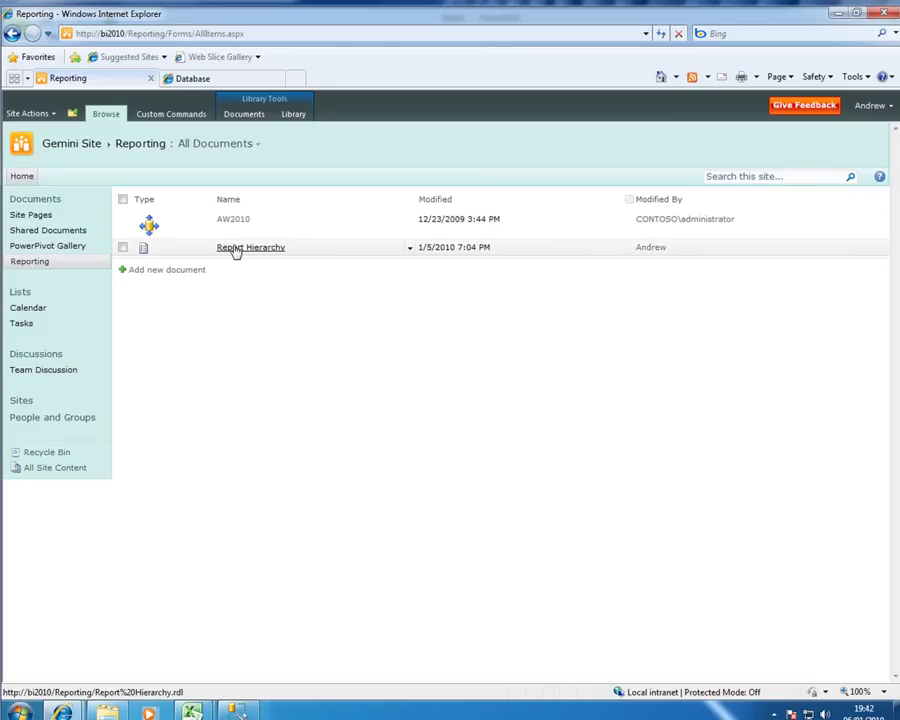
pyautogui.click(234, 248)
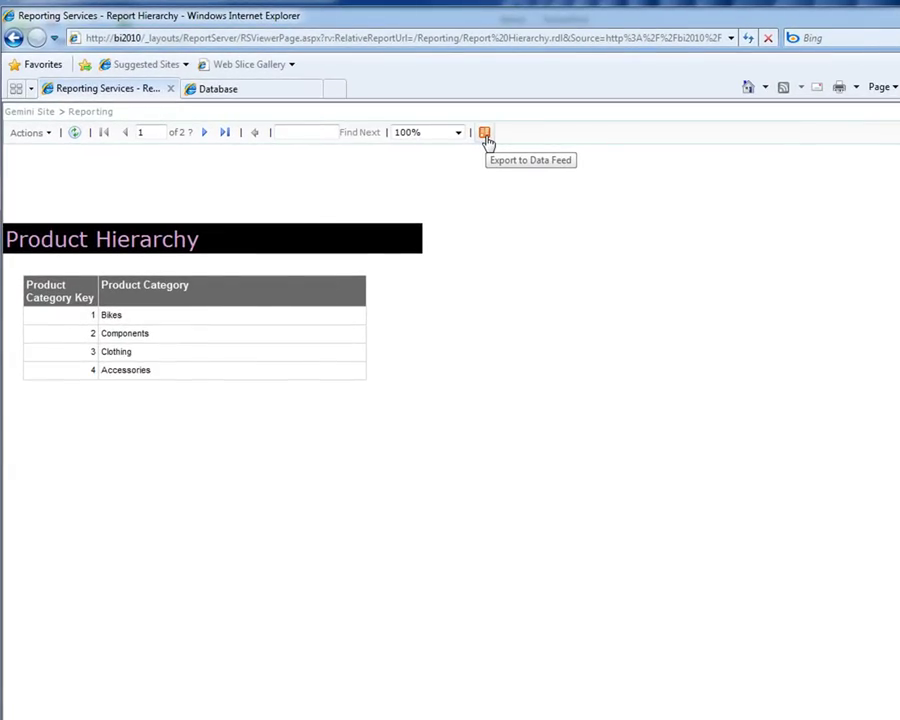
# - Export the Report Hierarchy report as a data feed into Book1's PowerPivot
pyautogui.click(486, 137)
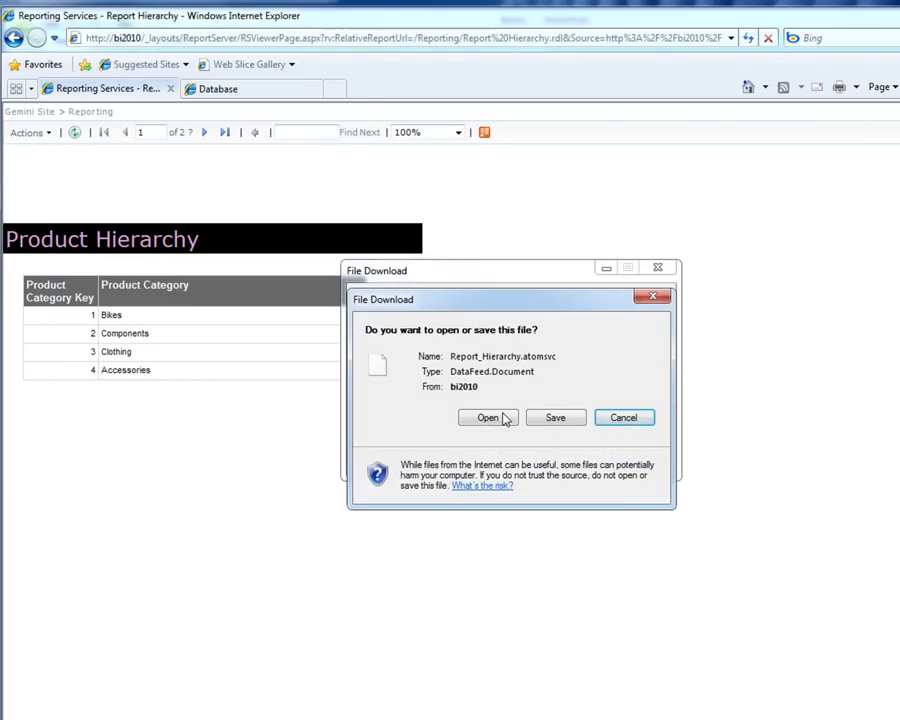
pyautogui.click(503, 419)
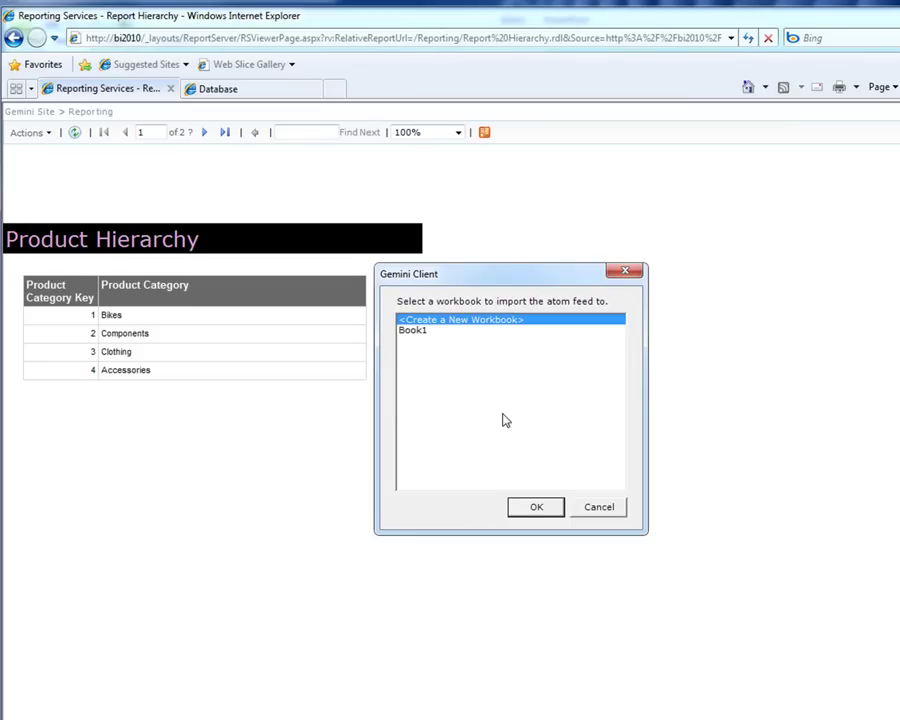
pyautogui.click(421, 336)
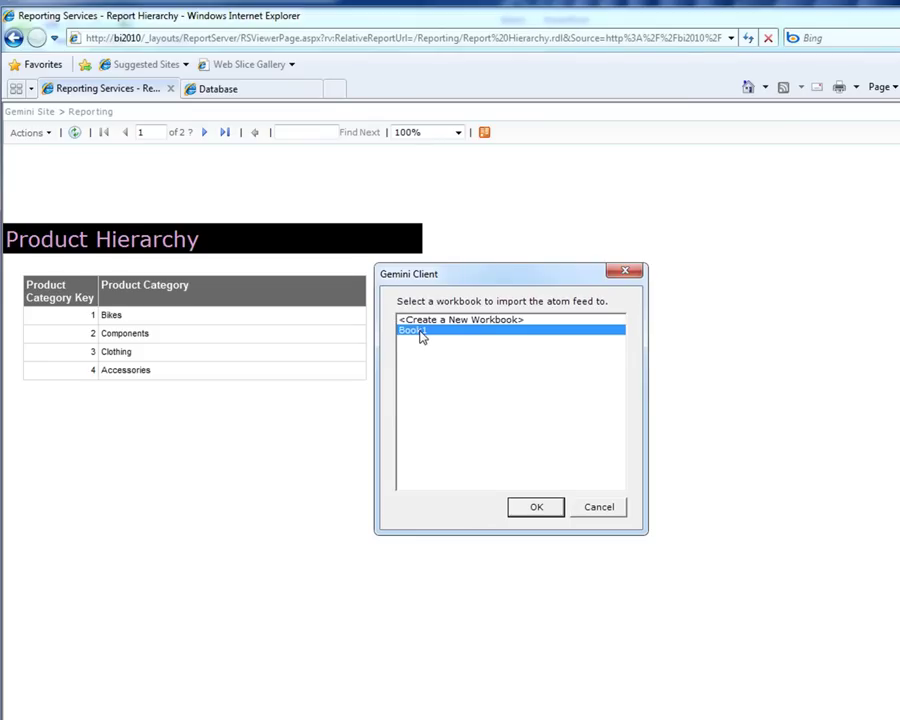
pyautogui.click(532, 505)
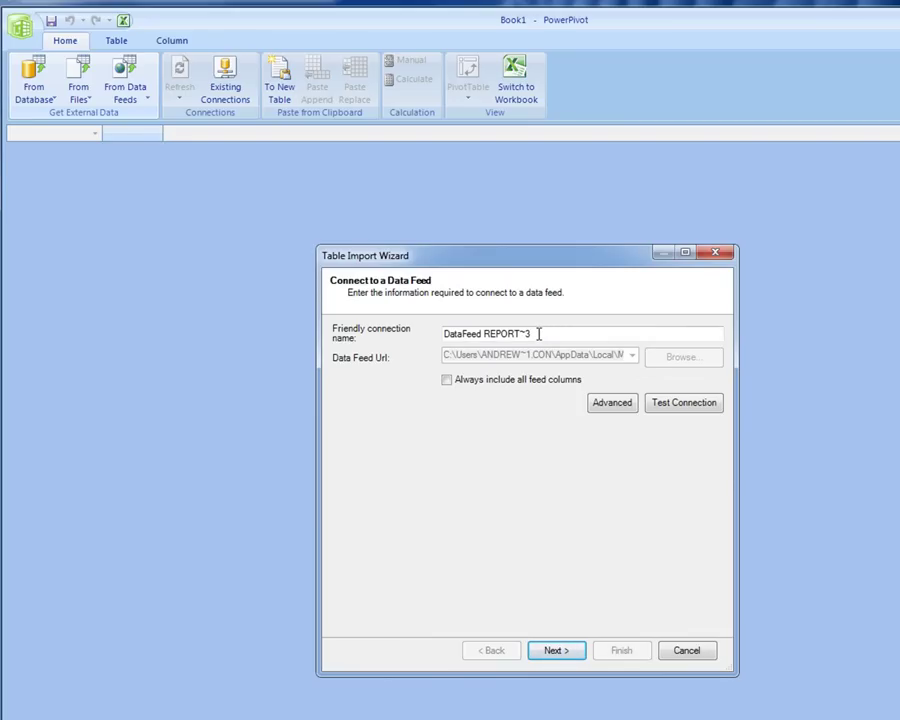
# - Rename the feed connection to 'AWReport' and proceed to the feed's table list
pyautogui.moveTo(540, 334); pyautogui.dragTo(430, 346)
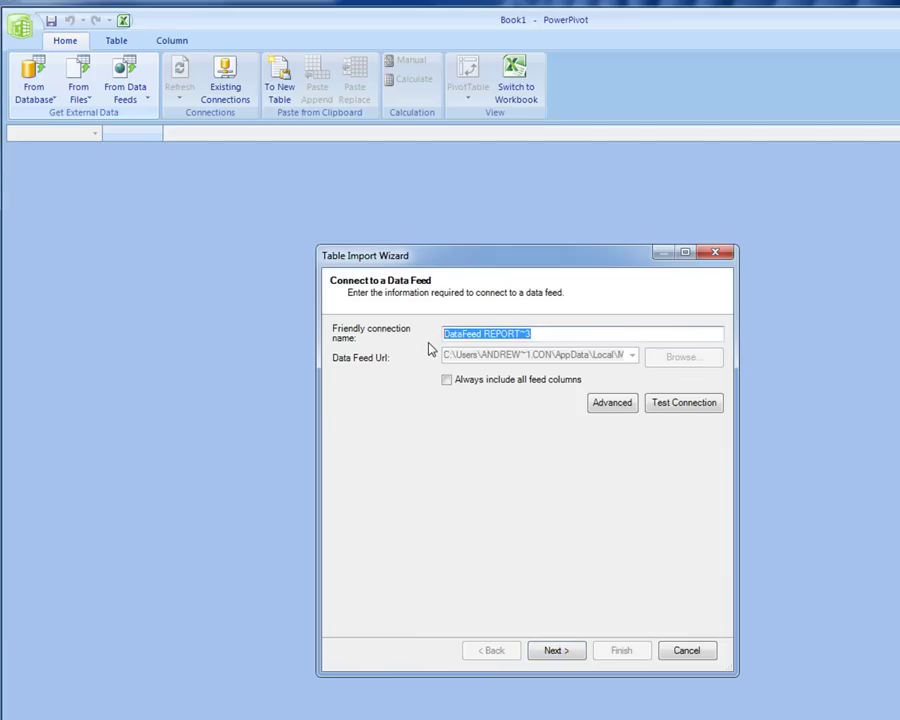
pyautogui.write('AWRe')
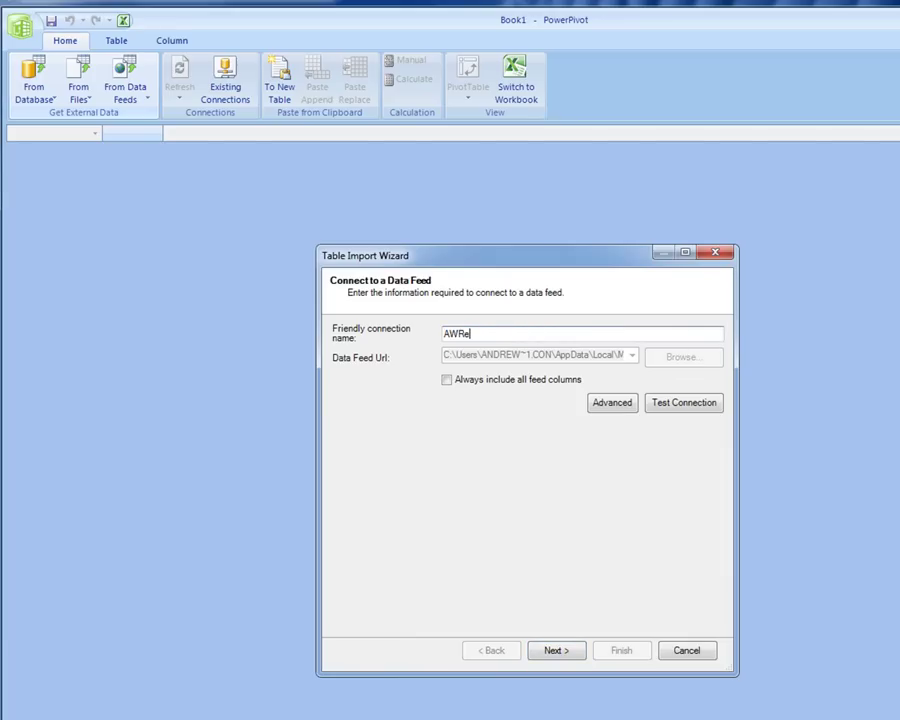
pyautogui.write('port')
pyautogui.click(555, 652)
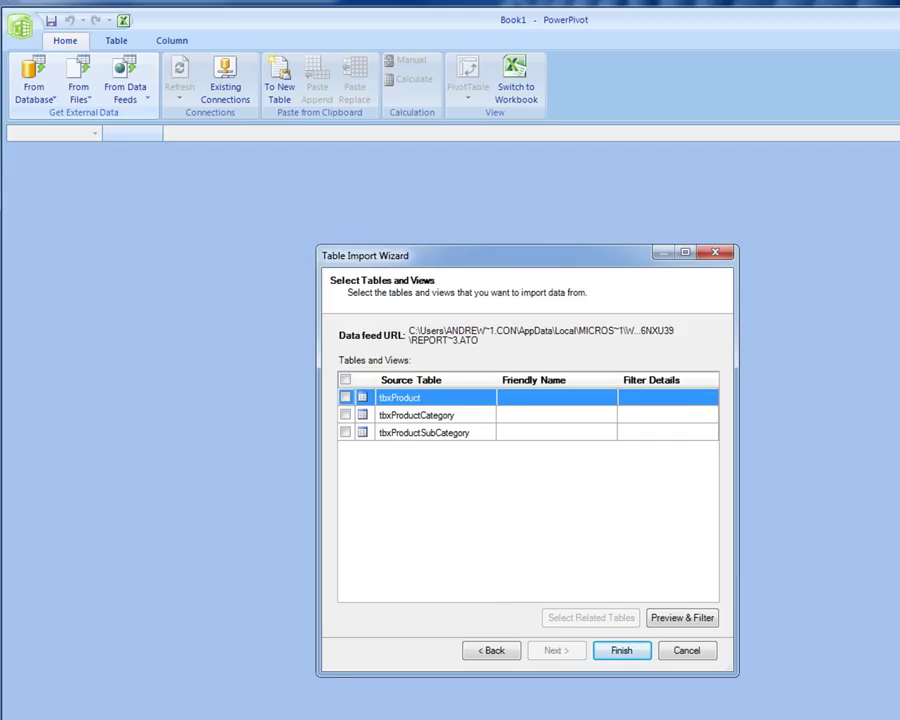
# - Review the report's product subcategory and product pages in SharePoint
pyautogui.moveTo(190, 719)
pyautogui.click(105, 688)
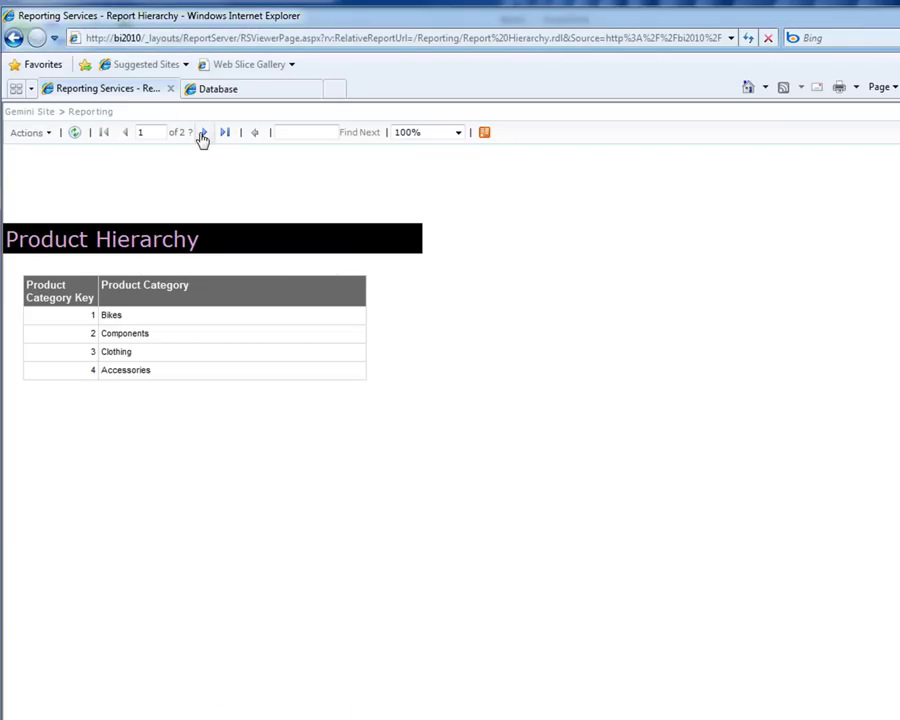
pyautogui.click(202, 134)
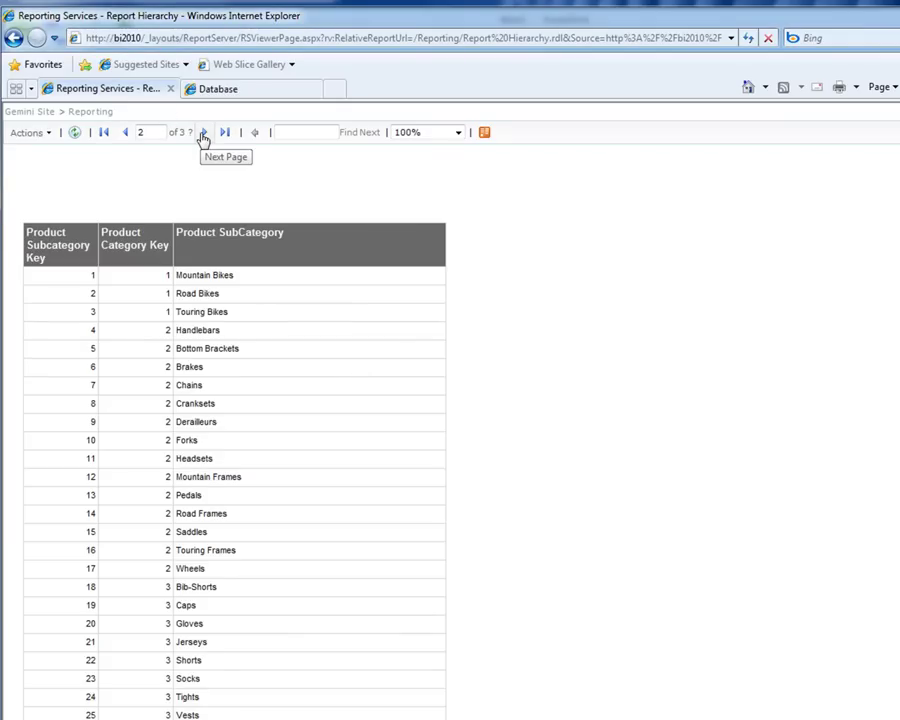
pyautogui.click(202, 134)
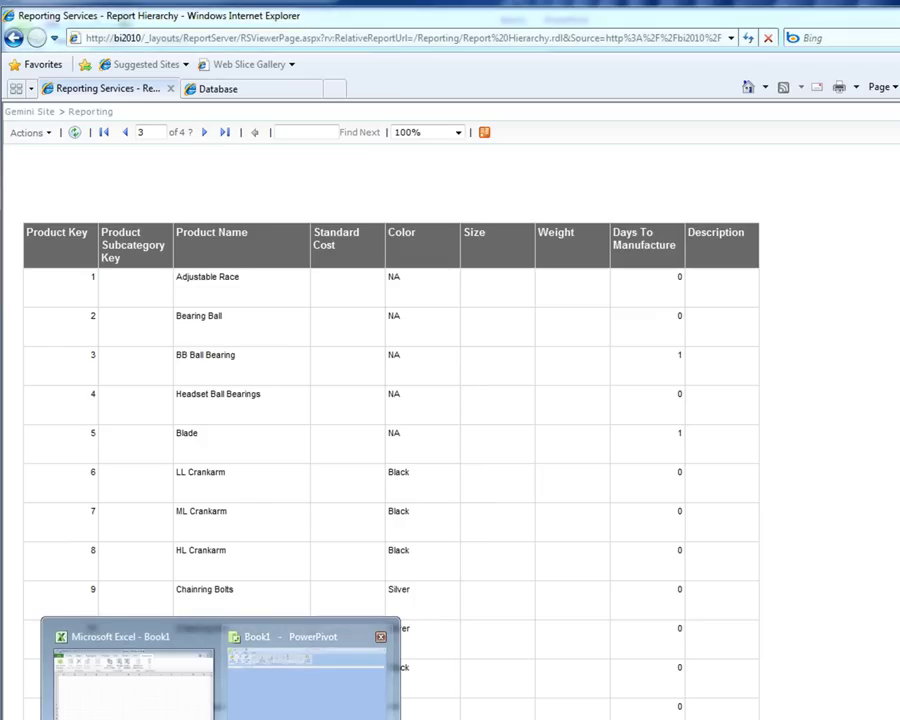
# - Import the tbxProductCategory and tbxProductSubCategory tables, leaving tbxProduct out
pyautogui.click(310, 665)
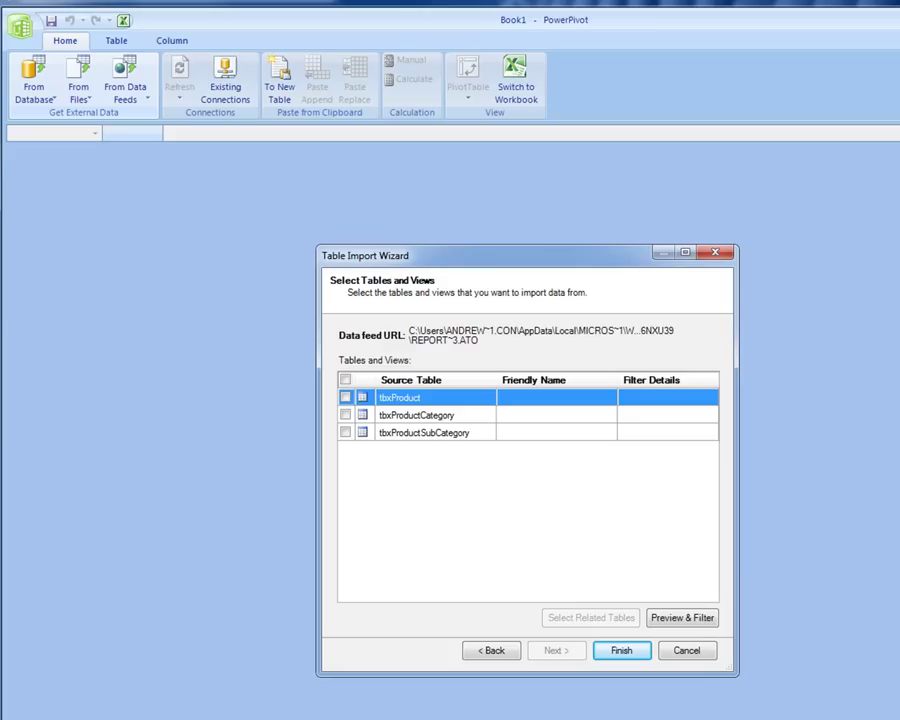
pyautogui.click(345, 415)
pyautogui.click(345, 432)
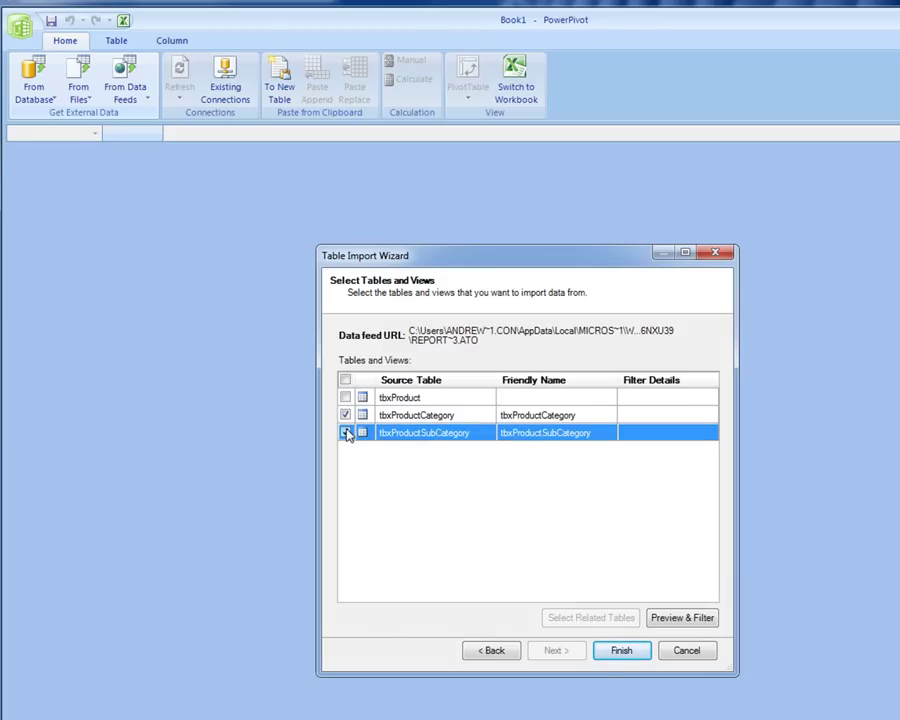
pyautogui.click(620, 650)
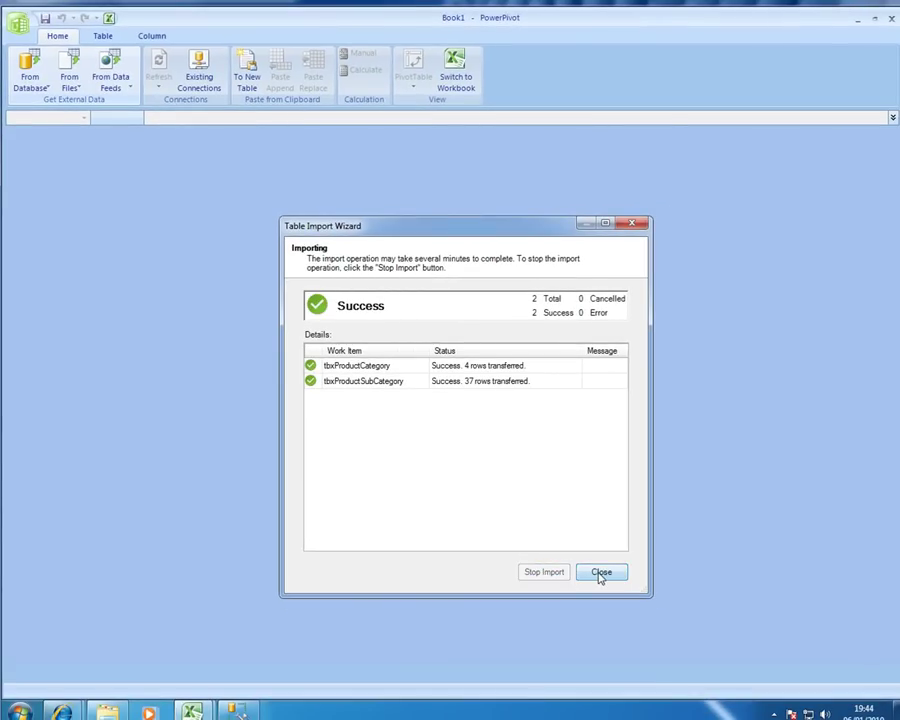
# - Close the wizard and view the tbxProductSubCategory table's 37 subcategory rows
pyautogui.click(601, 573)
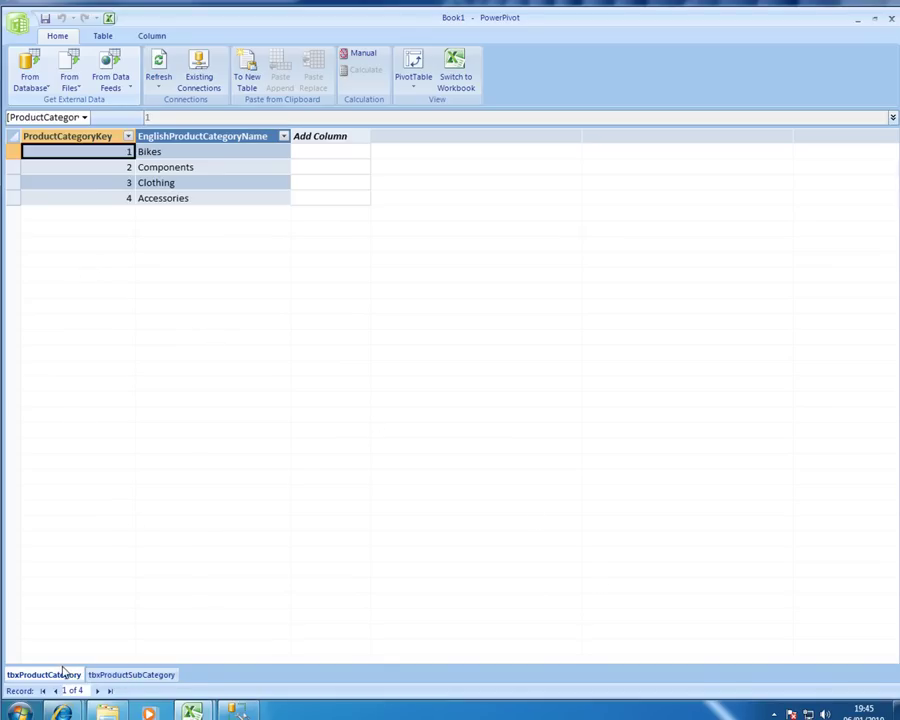
pyautogui.click(113, 675)
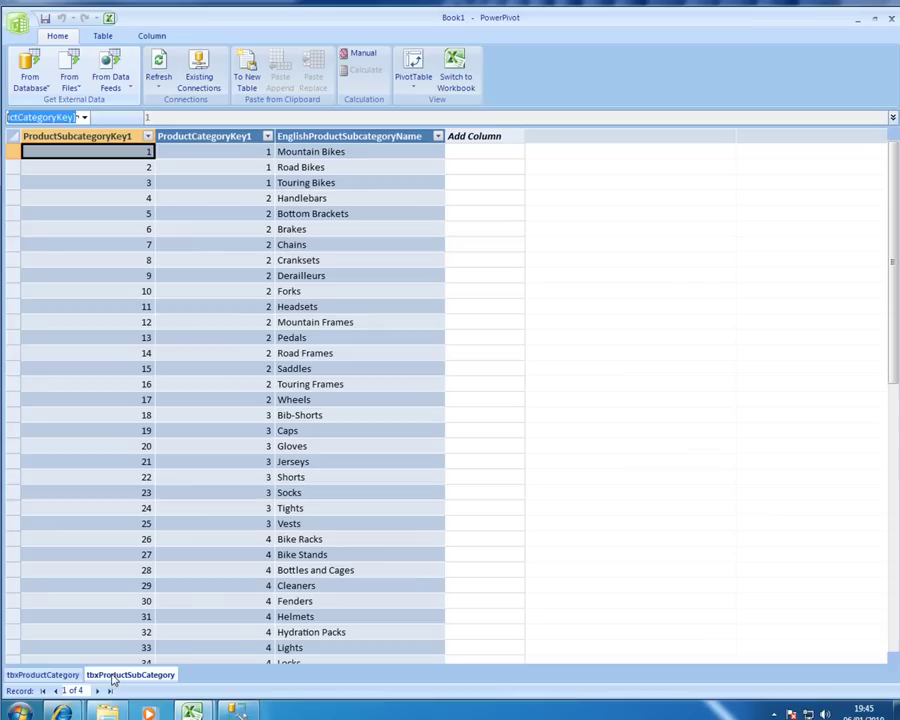
pyautogui.click(148, 136)
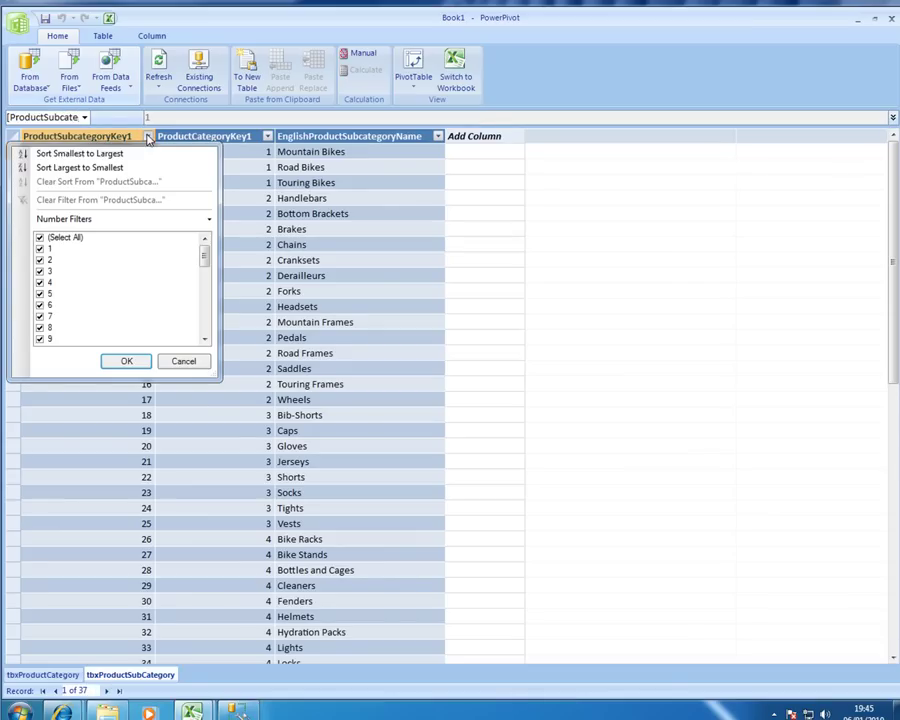
pyautogui.press('Escape')
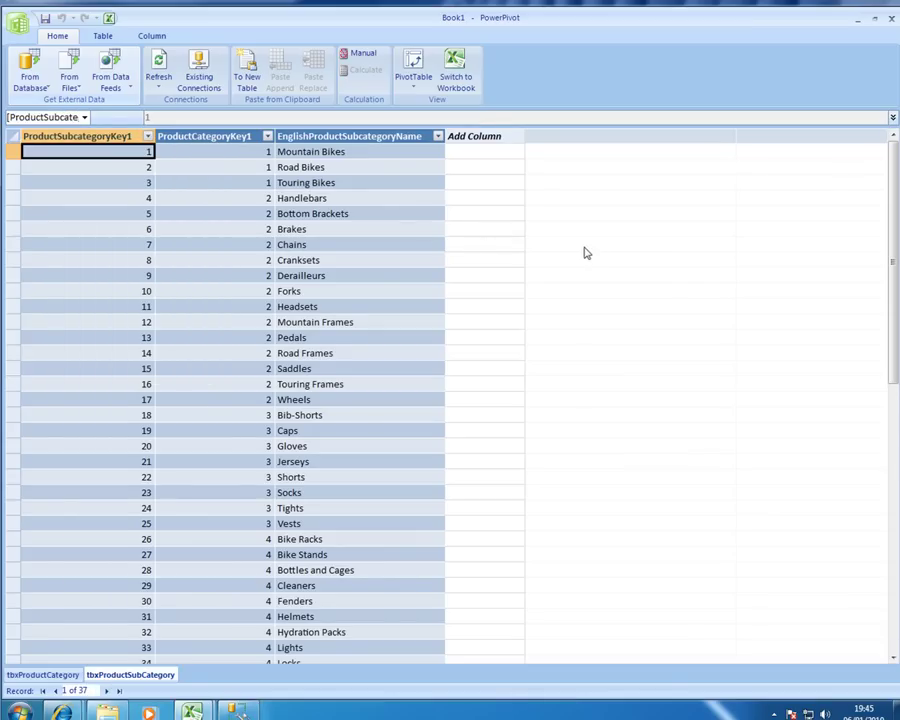
# - Connect to SQL Server bi2010\geminibi using the AS_AWGemSample database
pyautogui.click(43, 73)
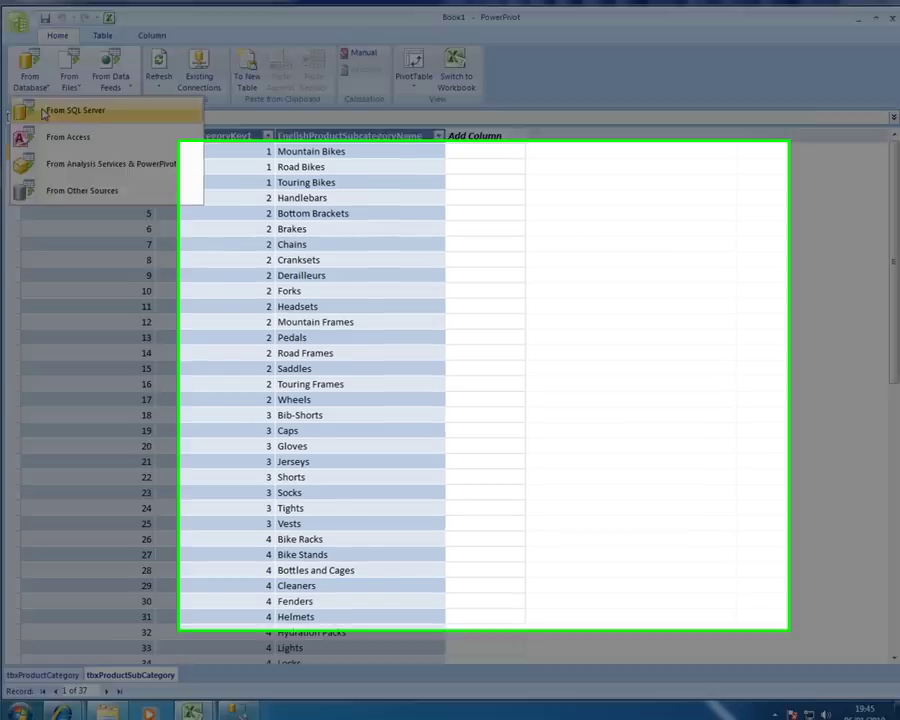
pyautogui.click(40, 110)
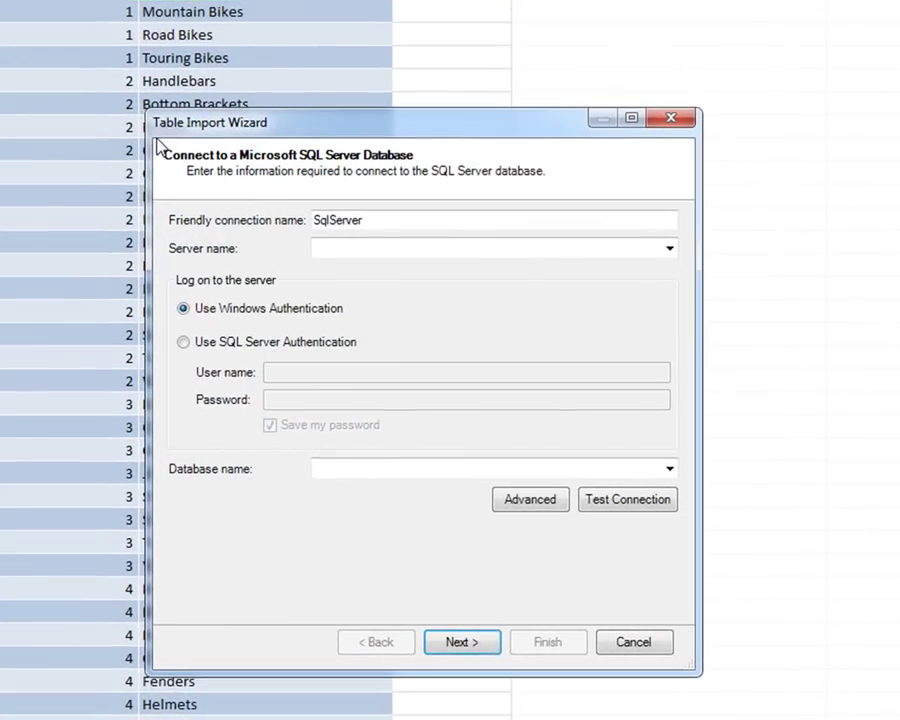
pyautogui.click(330, 248)
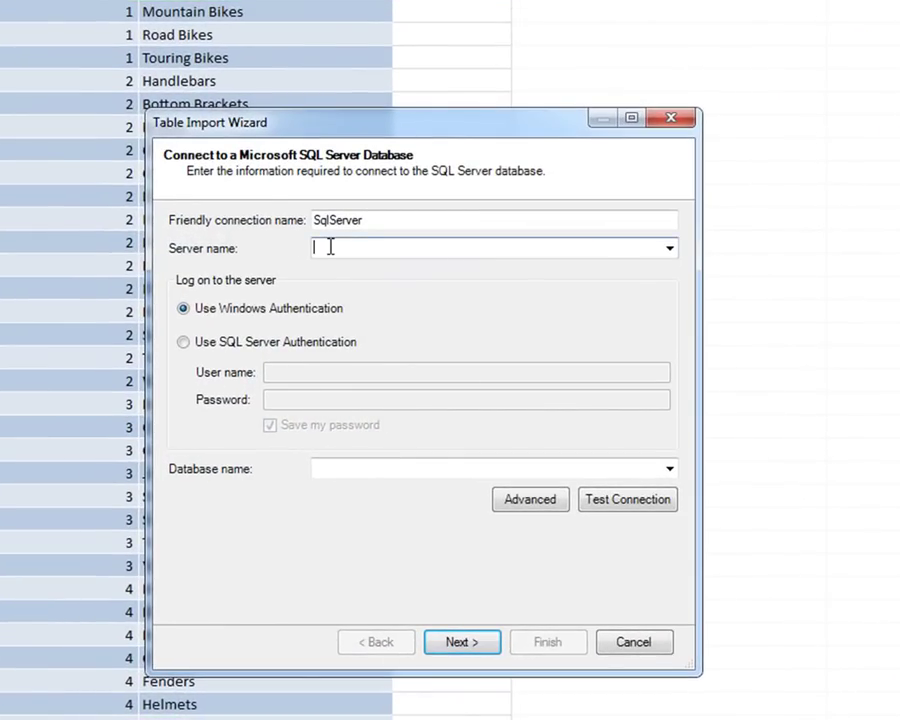
pyautogui.write('bi2101')
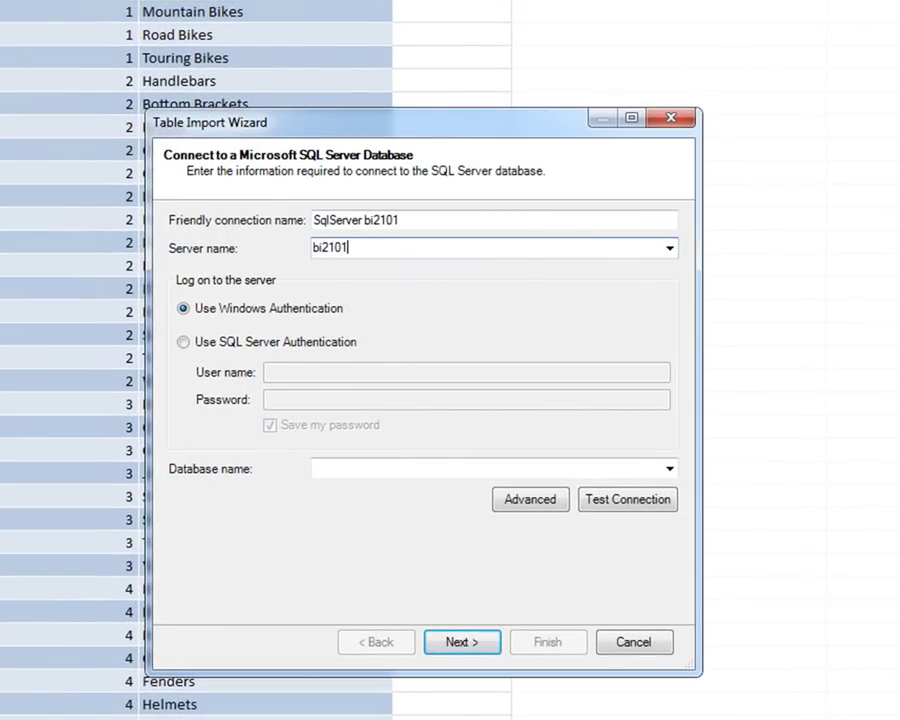
pyautogui.press('BackSpace')
pyautogui.press('BackSpace')
pyautogui.press('BackSpace')
pyautogui.press('BackSpace')
pyautogui.write('2010\\gem')
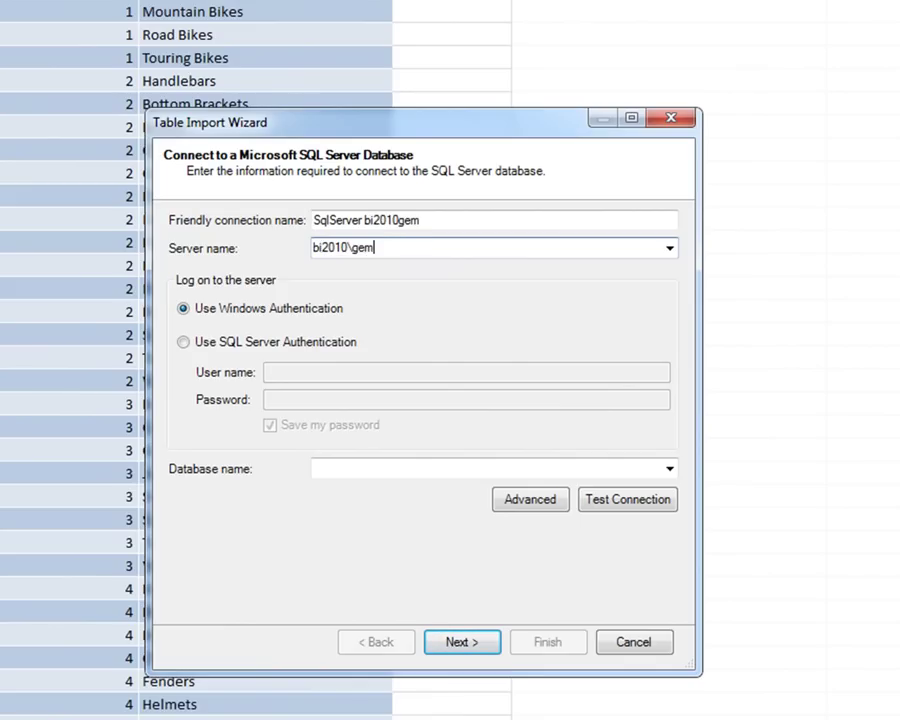
pyautogui.write('inibi')
pyautogui.click(669, 470)
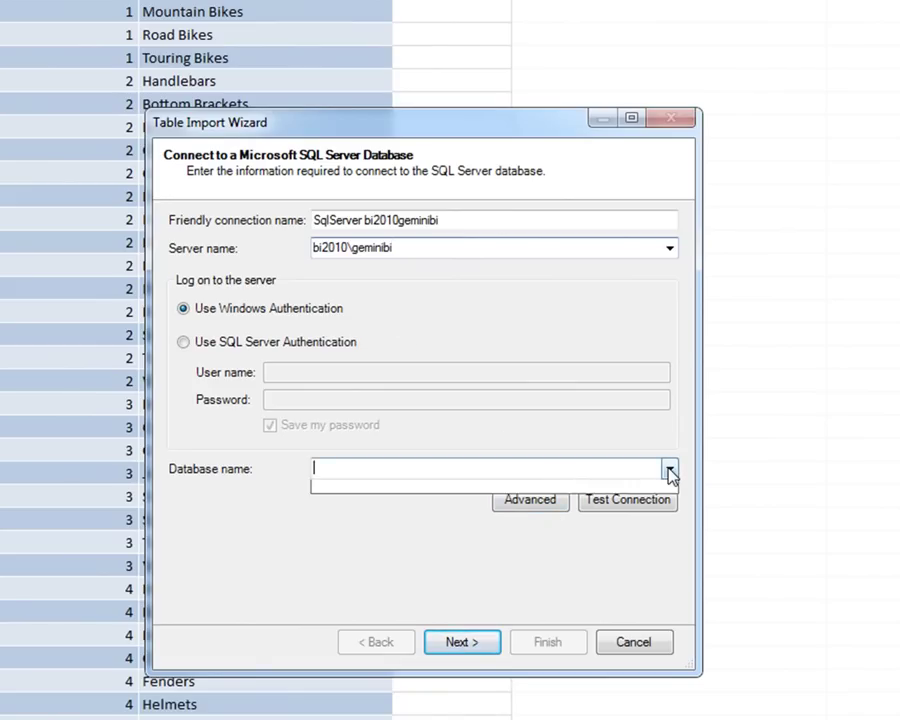
pyautogui.click(605, 502)
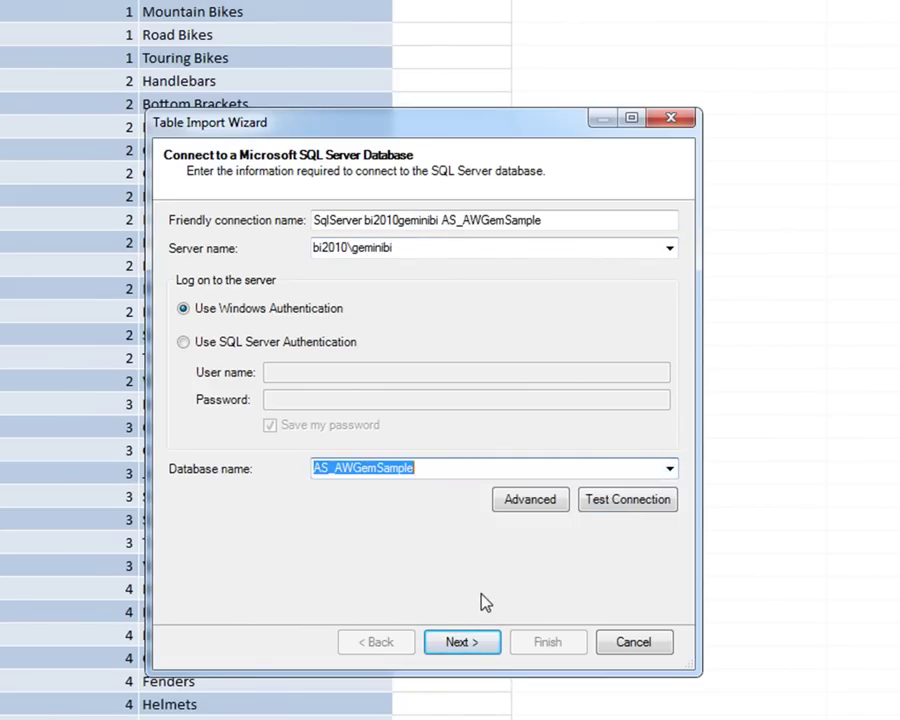
pyautogui.click(461, 642)
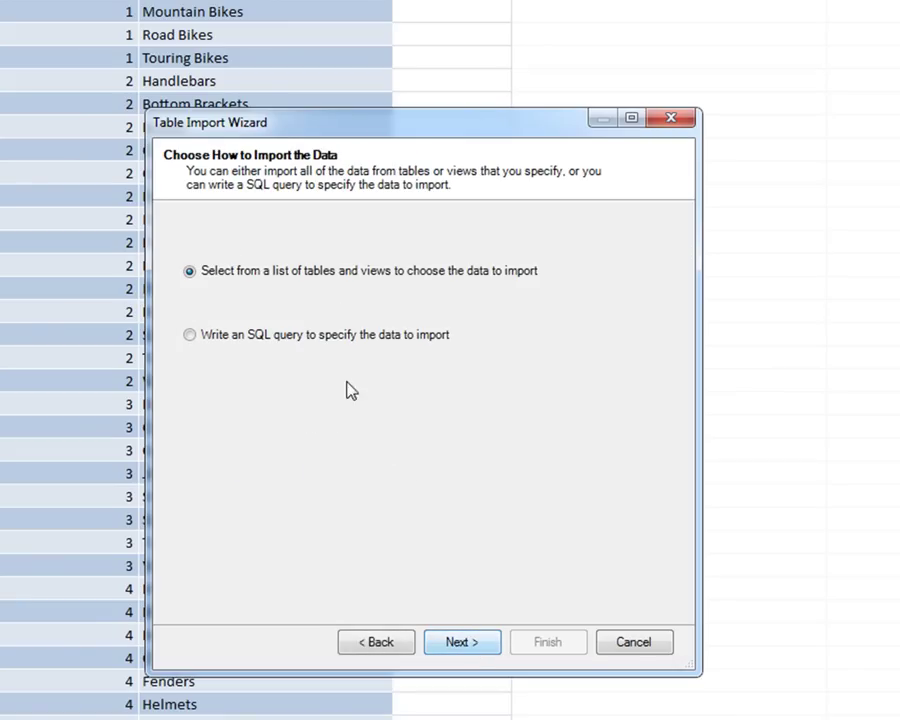
# - Select DimCustomer, DimDate, DimGeography, DimReseller, DimSalesChannel, DimSalesTerritory and FactAllSales for import
pyautogui.click(446, 645)
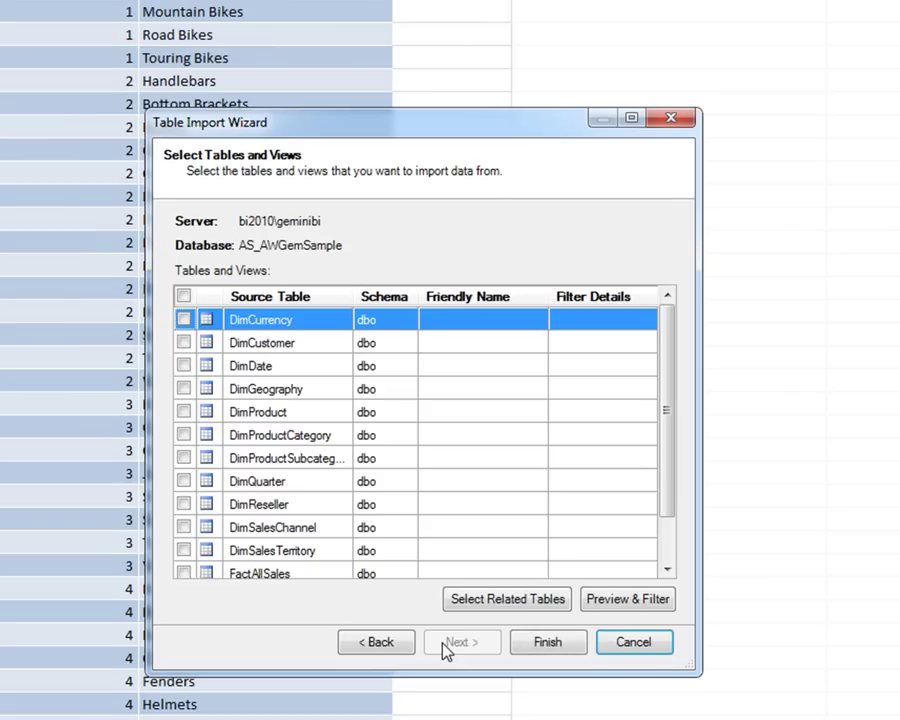
pyautogui.click(184, 342)
pyautogui.click(184, 366)
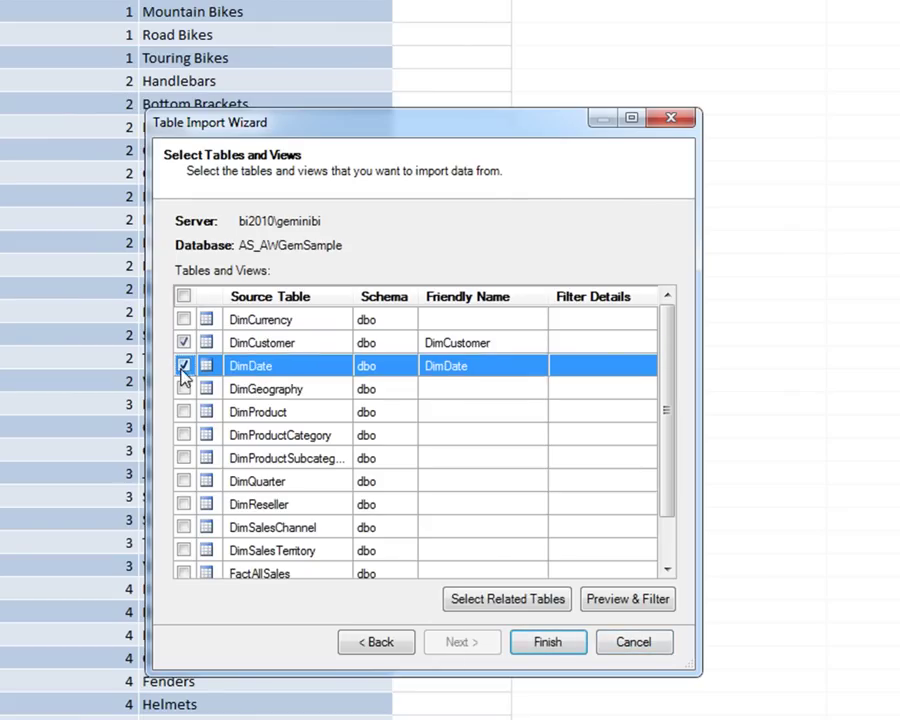
pyautogui.click(184, 389)
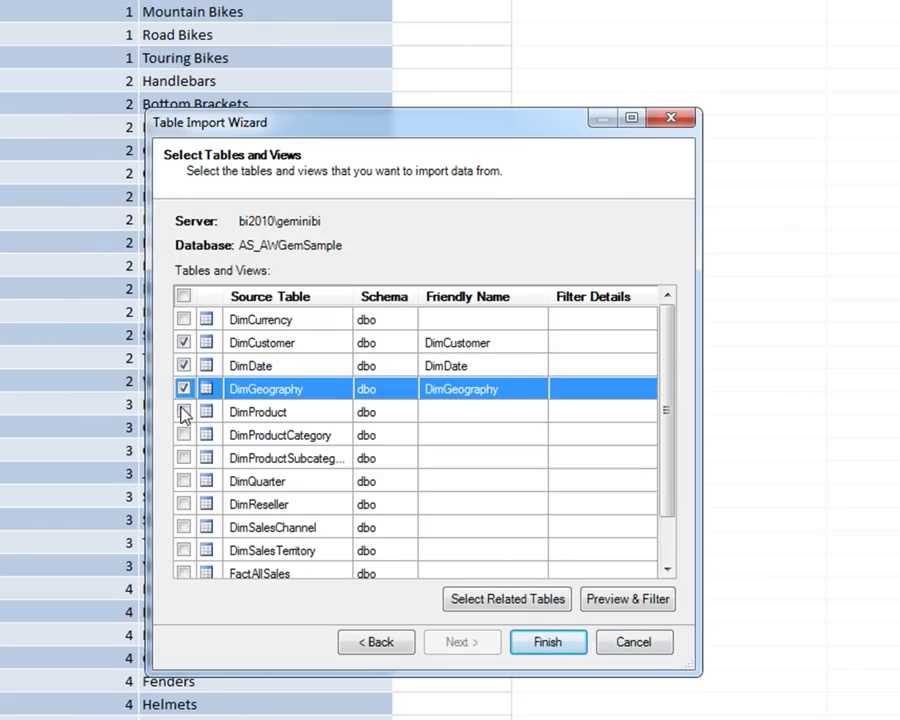
pyautogui.click(184, 481)
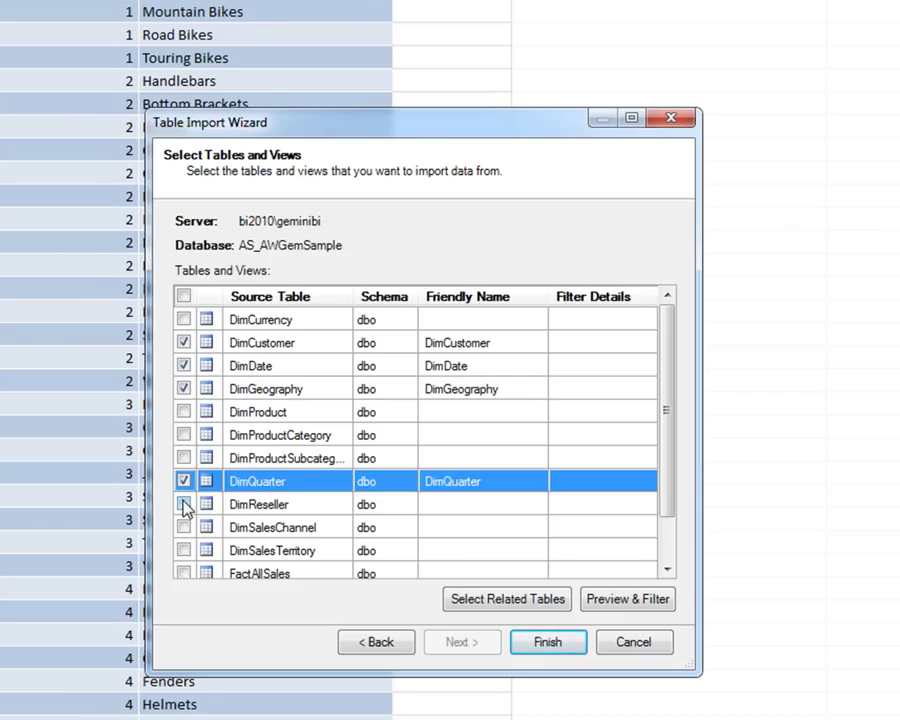
pyautogui.click(184, 481)
pyautogui.click(184, 504)
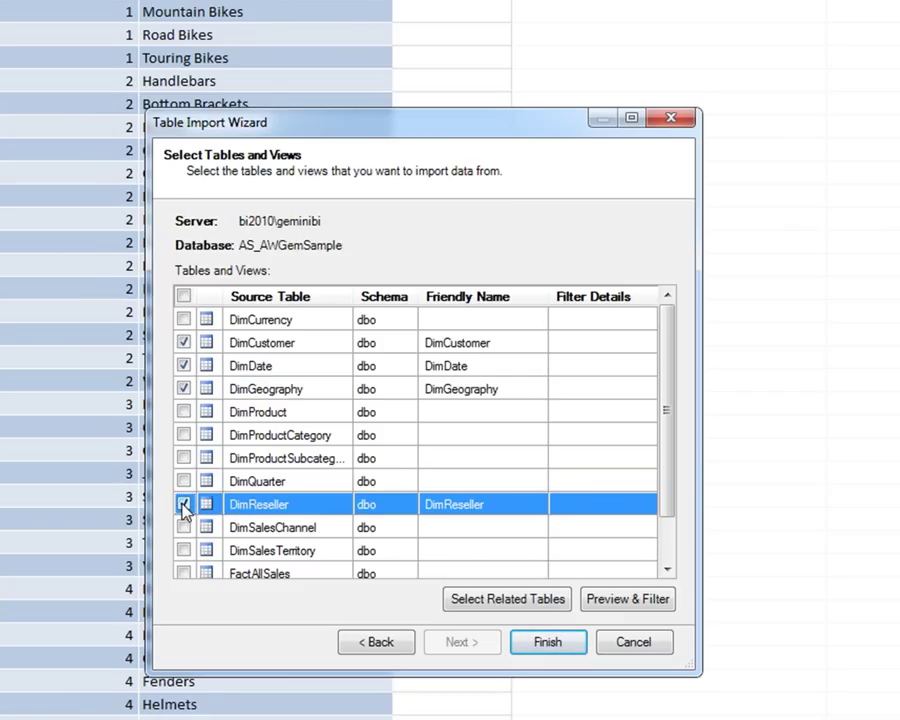
pyautogui.click(184, 527)
pyautogui.click(184, 550)
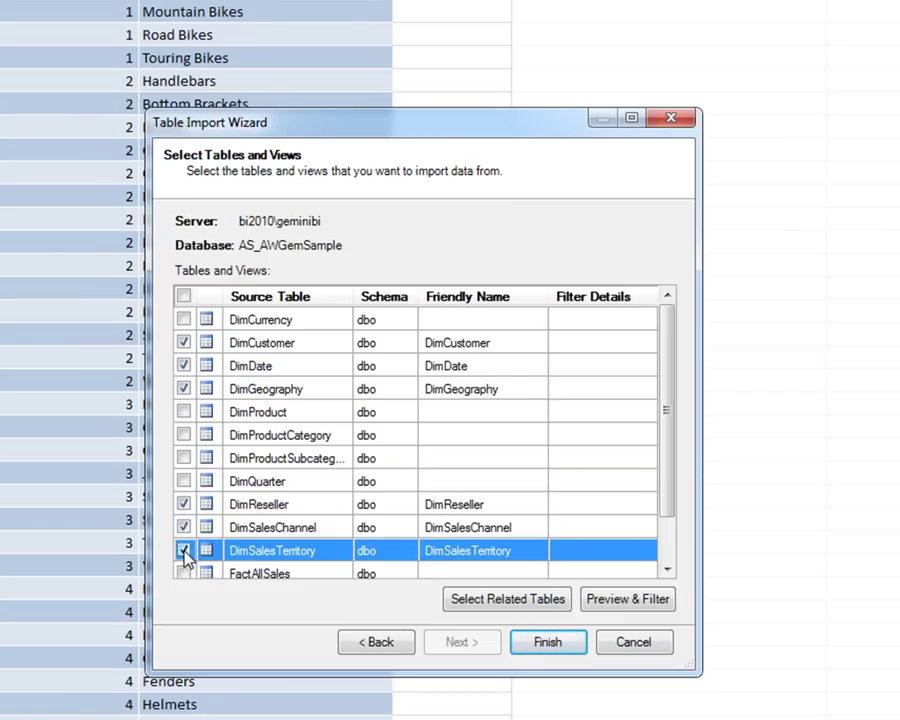
pyautogui.click(184, 573)
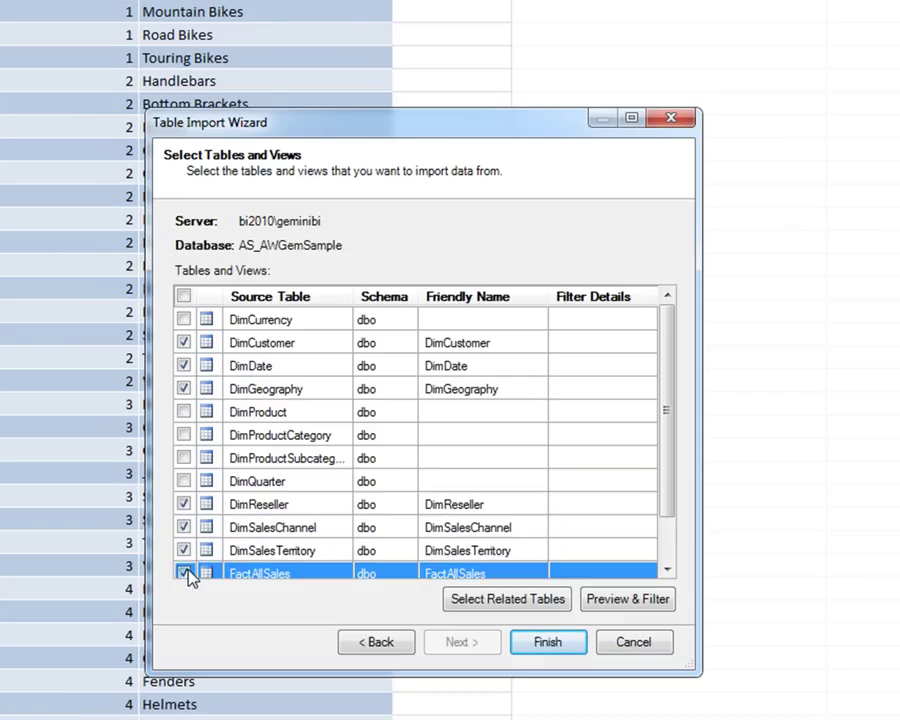
# - Import the seven tables, with FactAllSales bringing in 1375079 rows
pyautogui.click(546, 642)
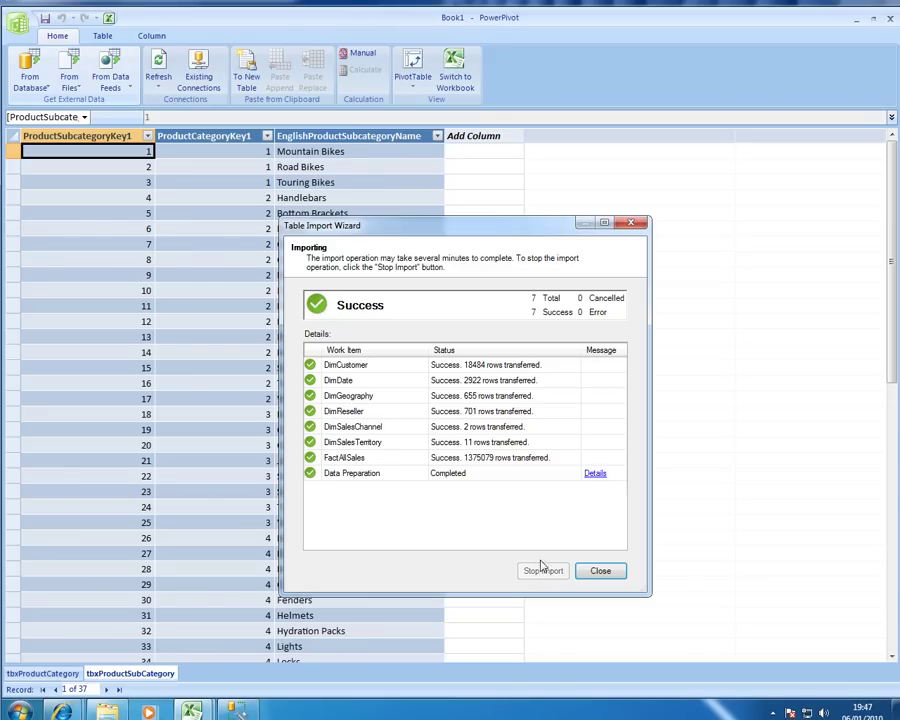
# - Close the import wizard and view FactAllSales' 1,375,079 rows, scrolling right to the sales amount columns
pyautogui.click(597, 572)
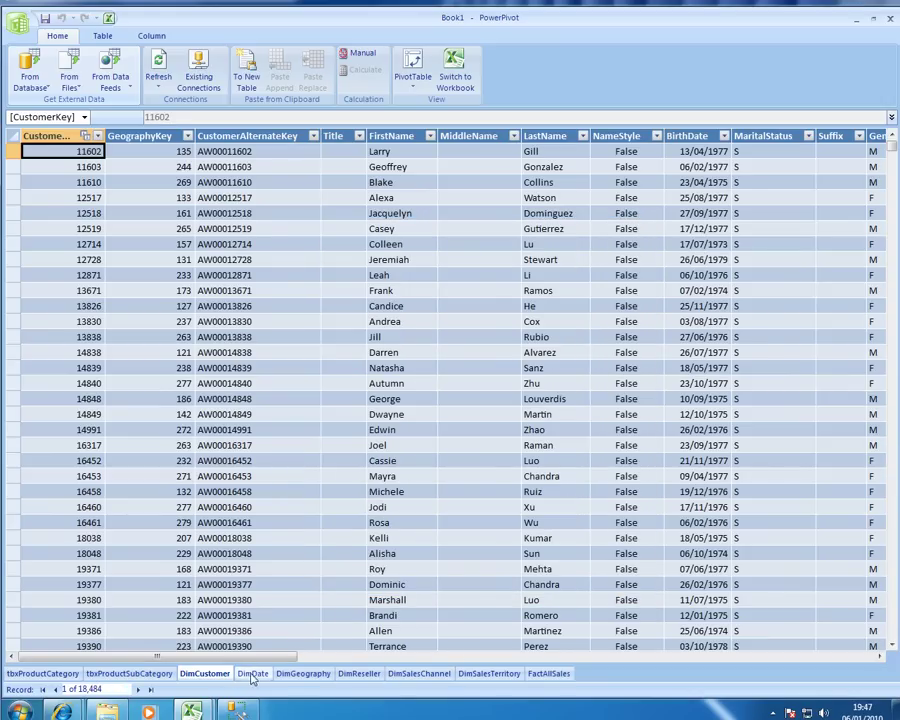
pyautogui.click(545, 676)
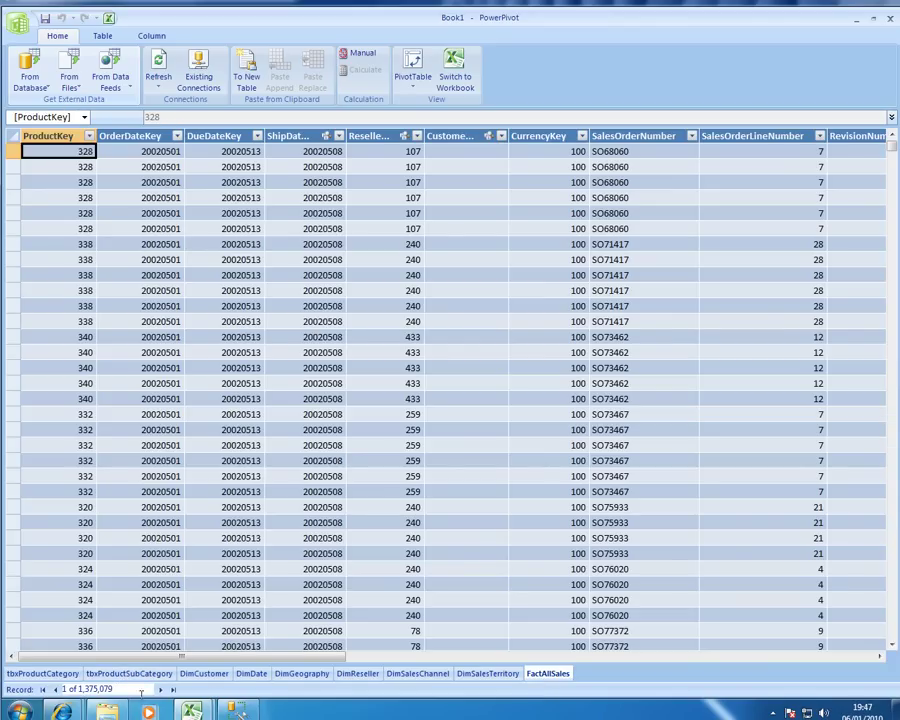
pyautogui.moveTo(223, 662); pyautogui.dragTo(752, 674)
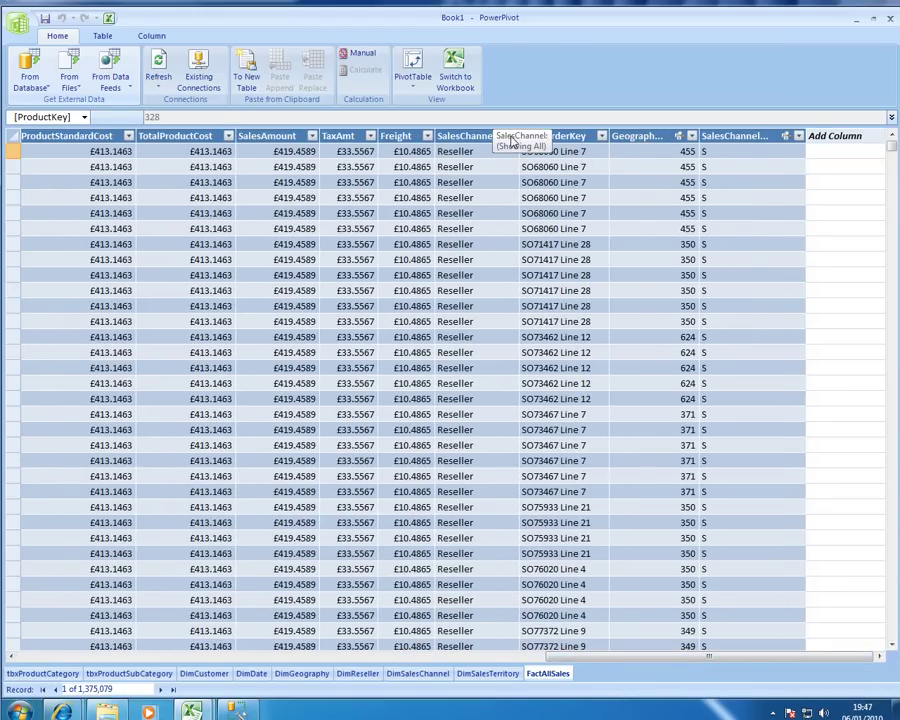
pyautogui.click(511, 136)
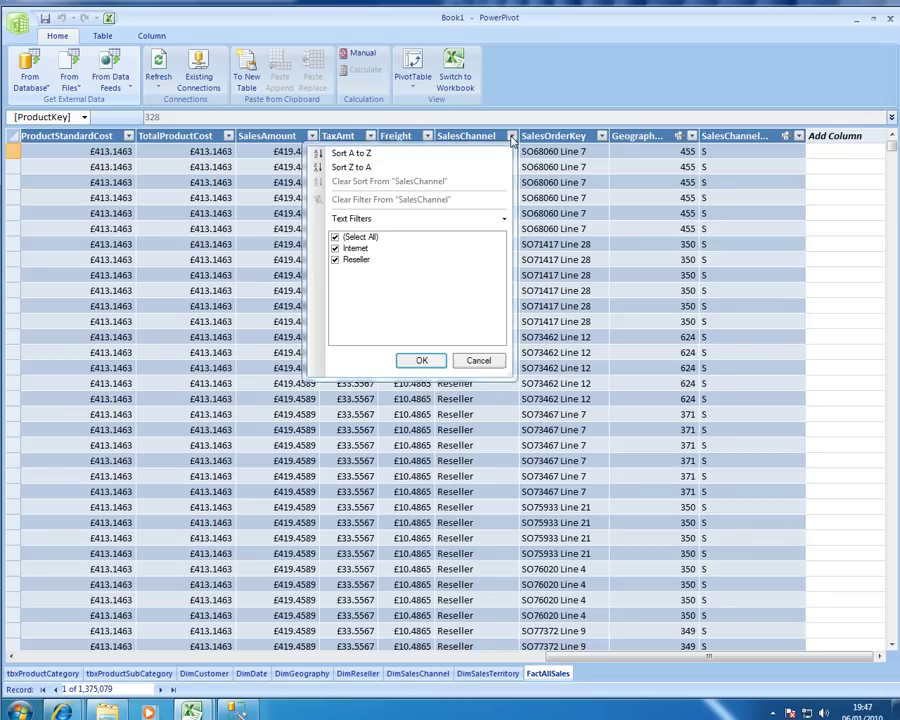
pyautogui.click(336, 260)
pyautogui.click(412, 361)
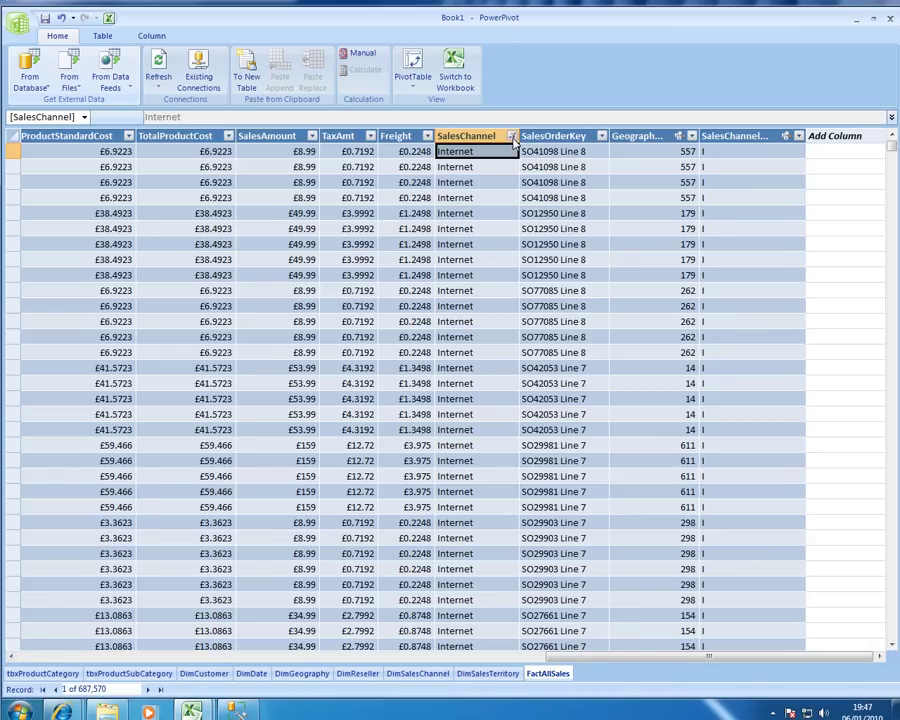
pyautogui.click(512, 139)
pyautogui.click(335, 259)
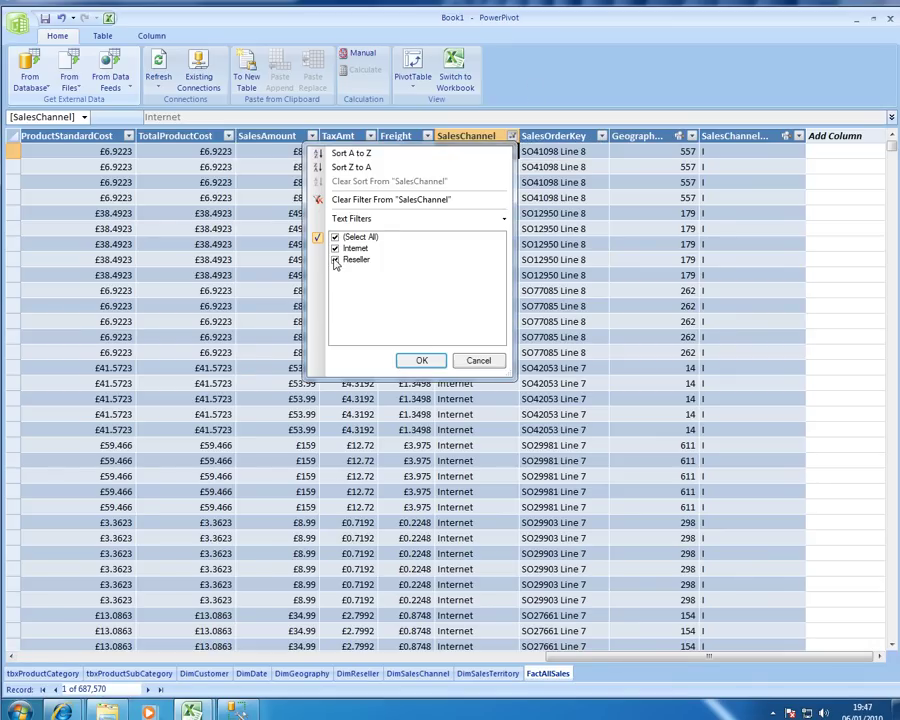
pyautogui.click(411, 358)
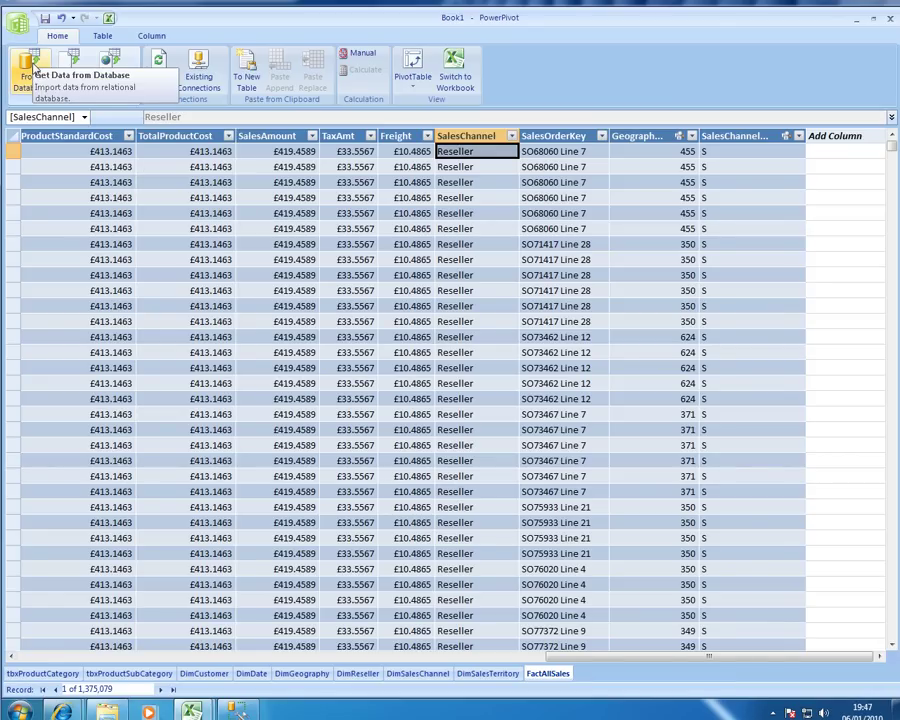
# - Start a From Other Sources database import with Microsoft SQL Azure as the data source
pyautogui.click(30, 70)
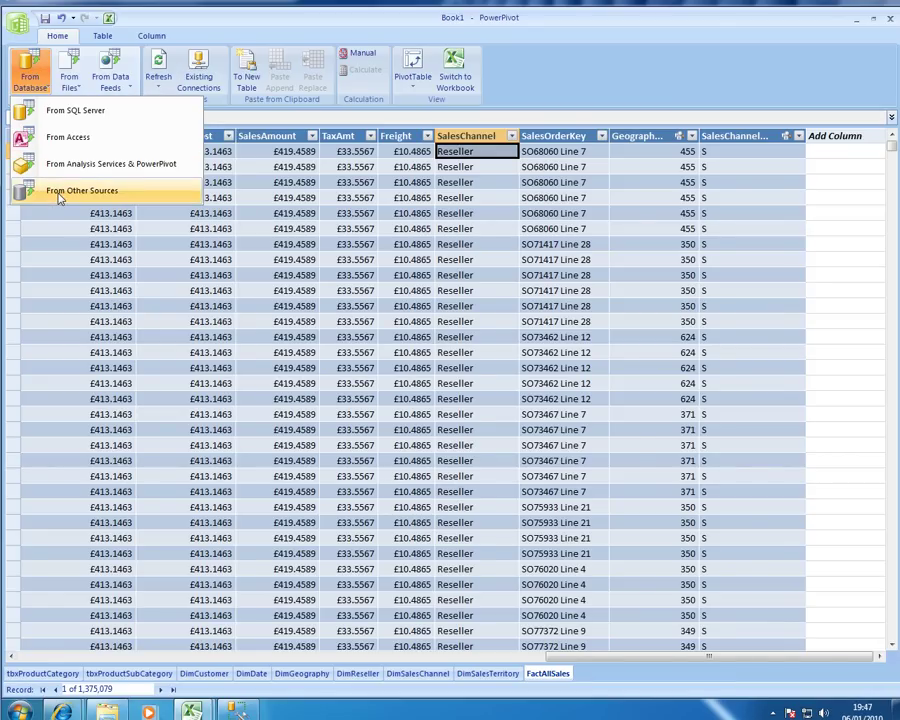
pyautogui.click(60, 191)
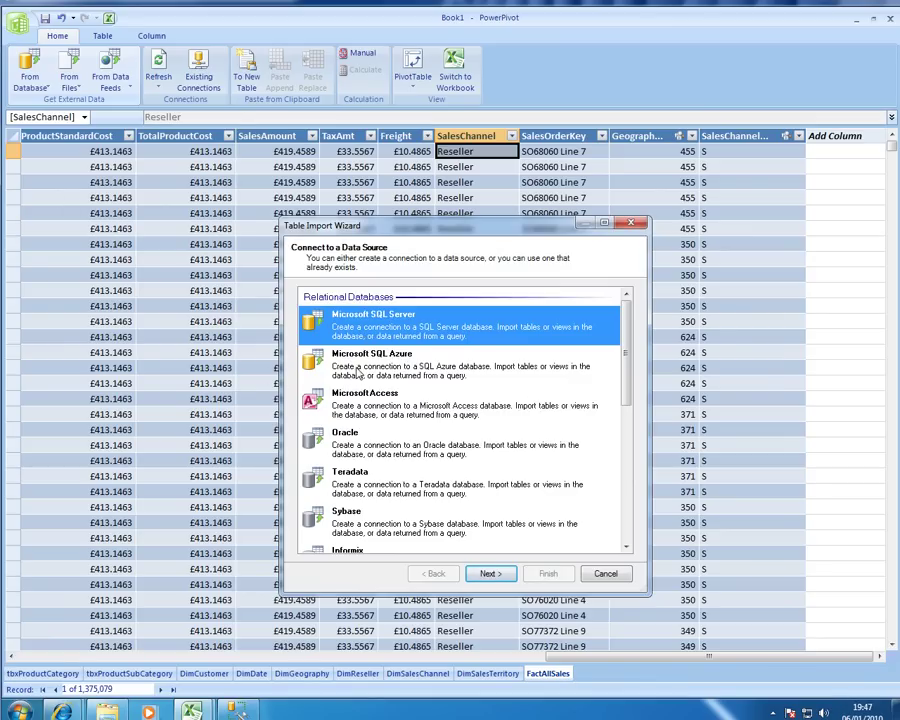
pyautogui.click(357, 371)
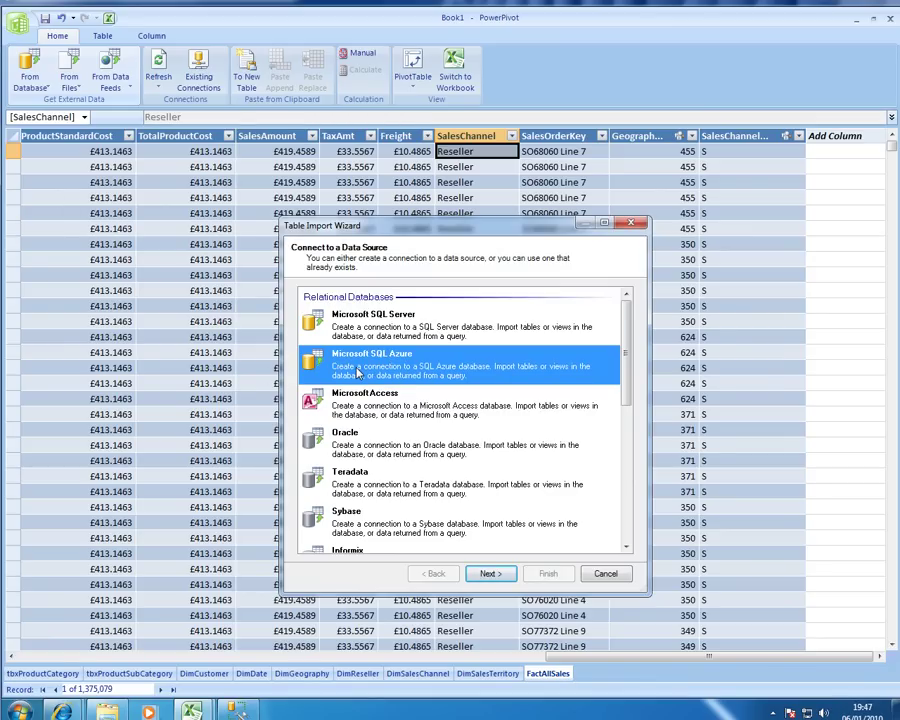
pyautogui.click(500, 573)
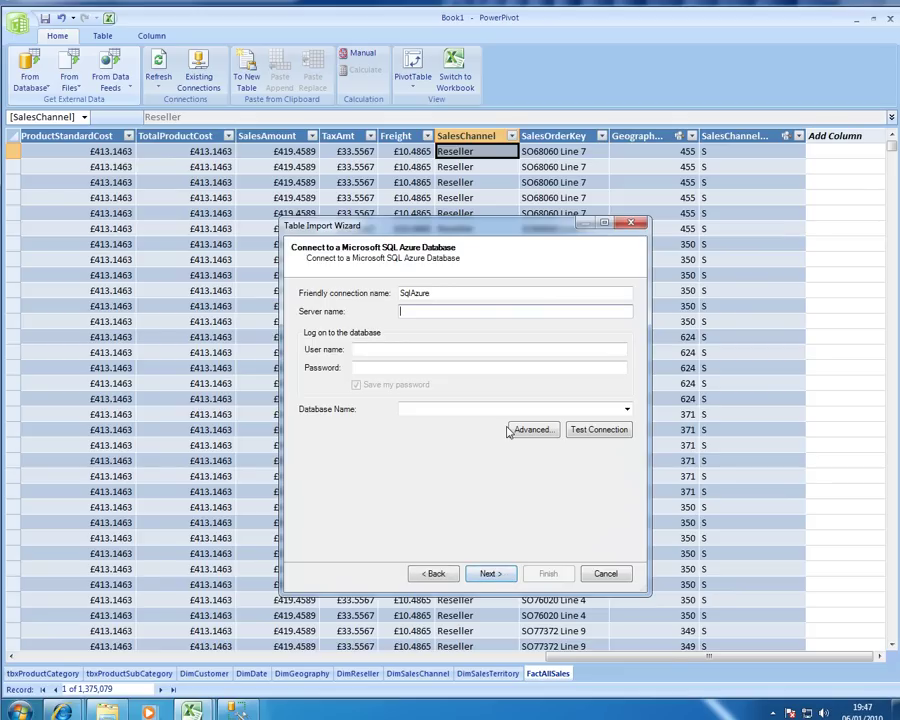
pyautogui.click(62, 712)
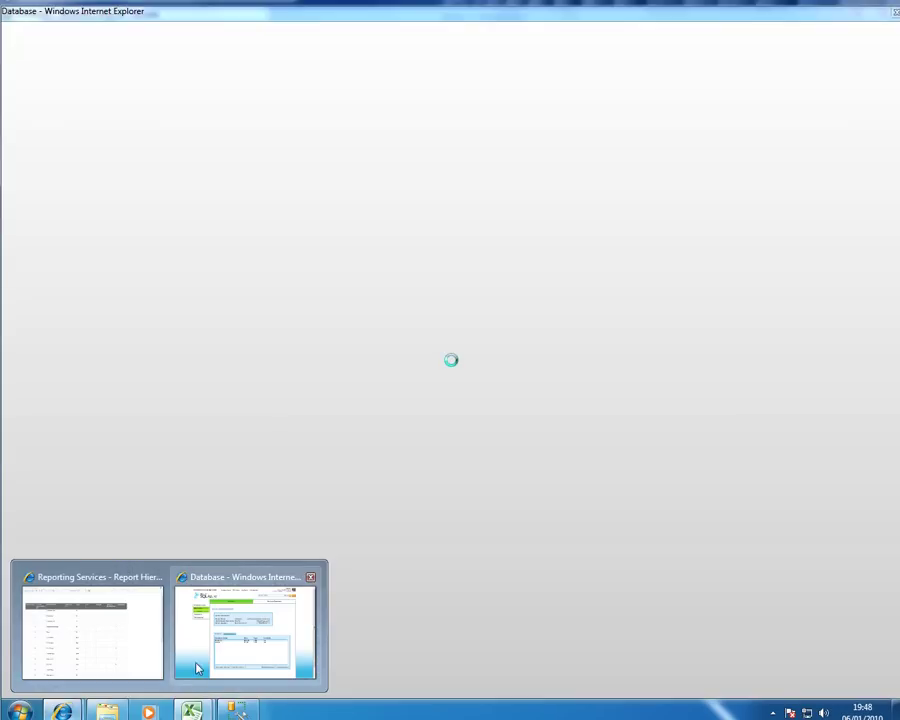
# - Show the BlueDemo database's connection strings on the SQL Azure server administration page
pyautogui.click(200, 655)
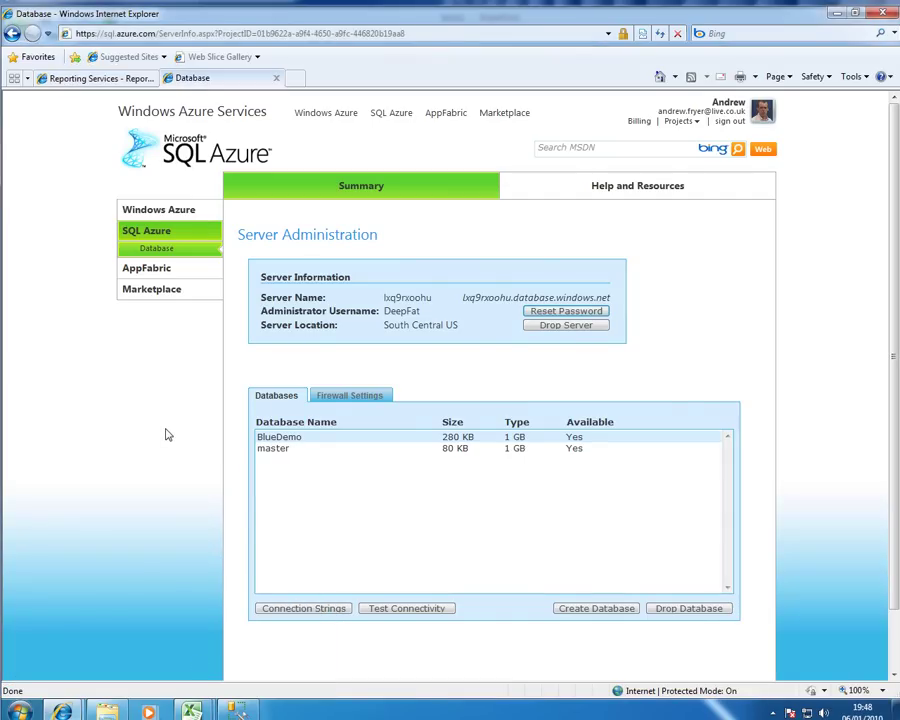
pyautogui.click(264, 442)
pyautogui.click(304, 608)
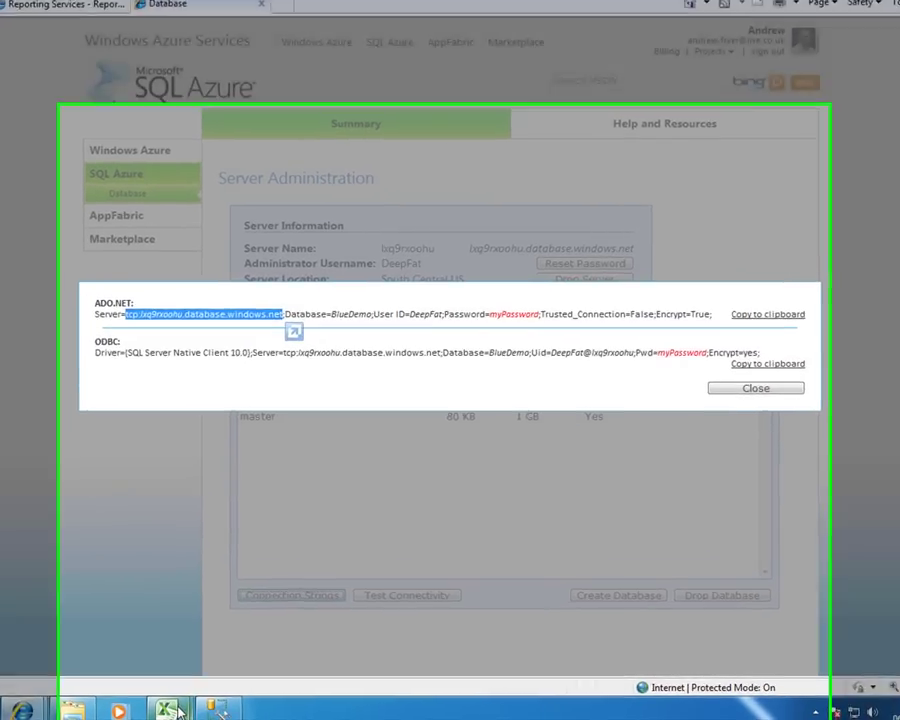
# - Paste the copied server address, enter the login user name and password, and select the BlueDemo database
pyautogui.moveTo(190, 708)
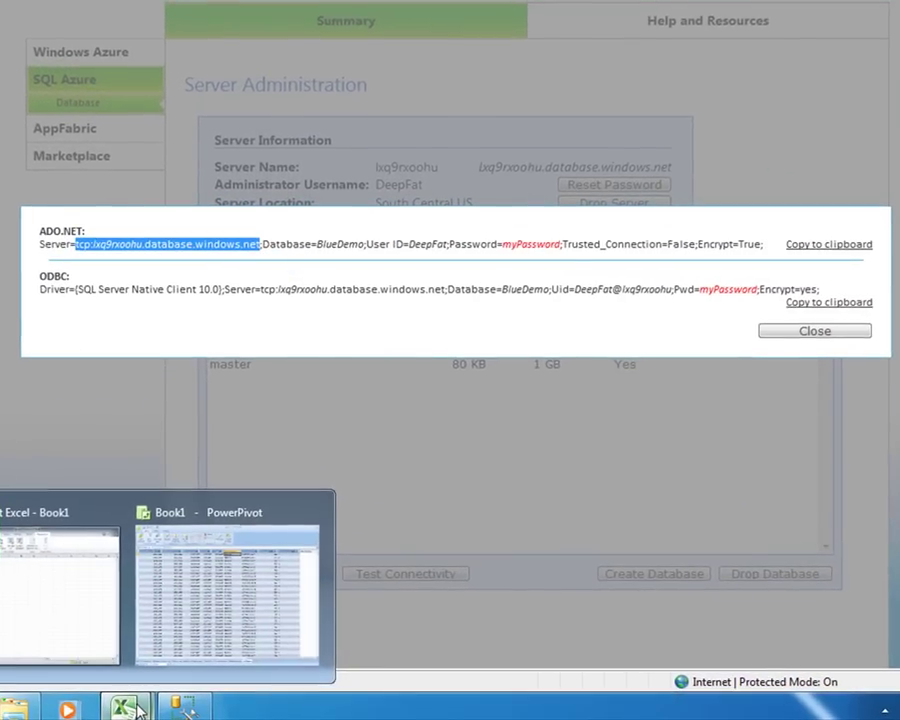
pyautogui.click(181, 633)
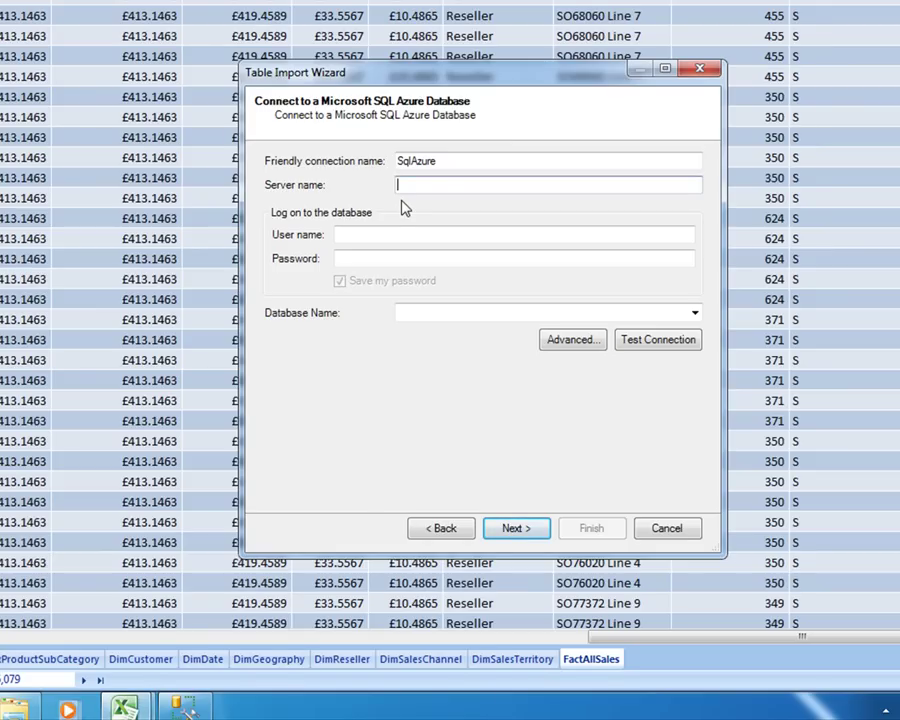
pyautogui.write('tcp:lxq9rxoohu.database.windows.net')
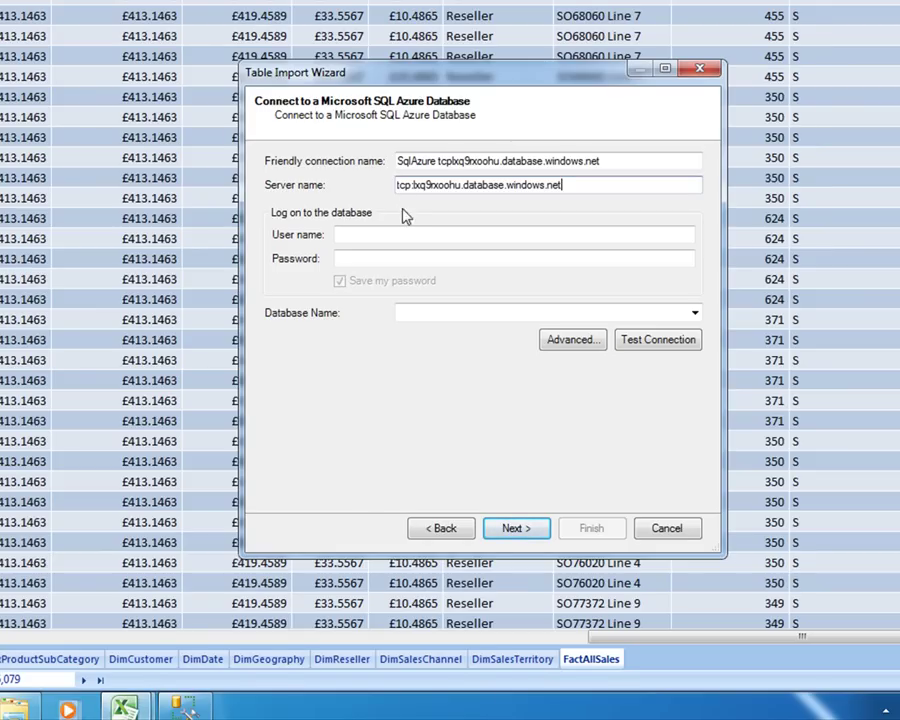
pyautogui.click(397, 236)
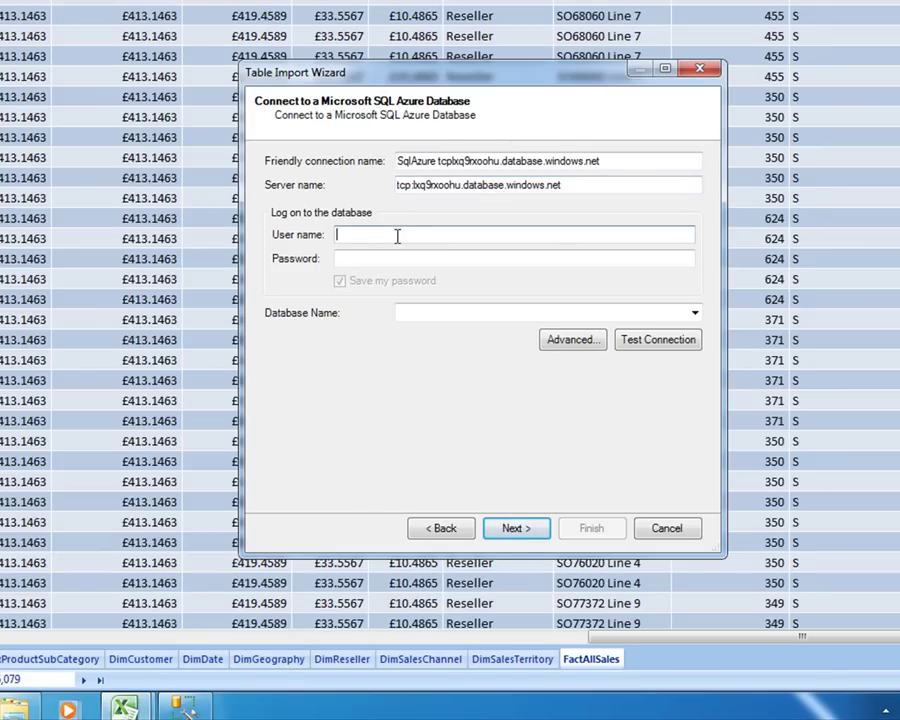
pyautogui.write('deepfat')
pyautogui.press('Tab')
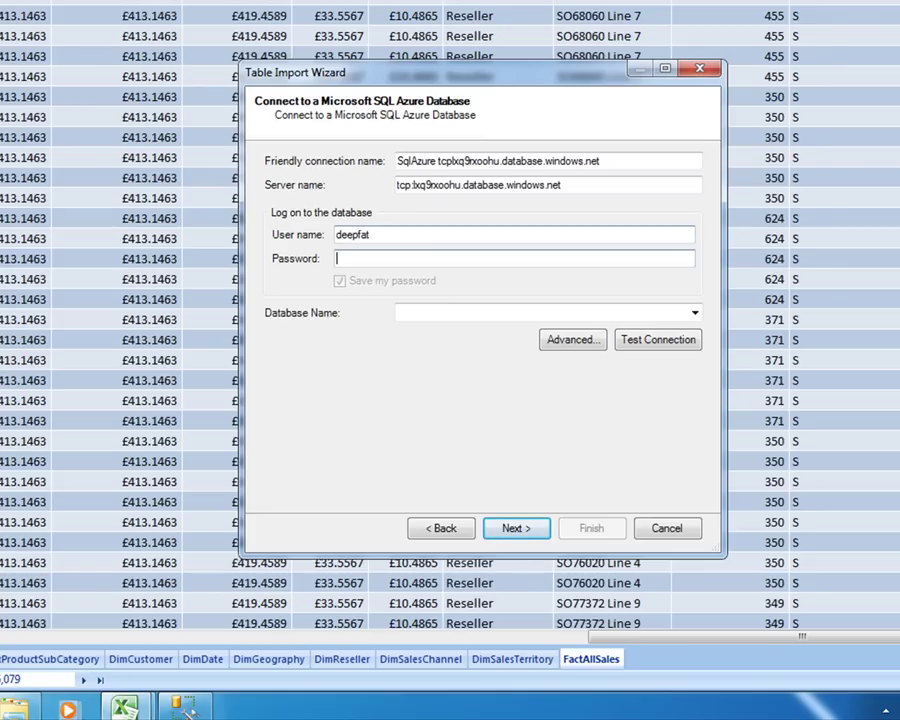
pyautogui.write('*')
pyautogui.write('*******')
pyautogui.click(695, 315)
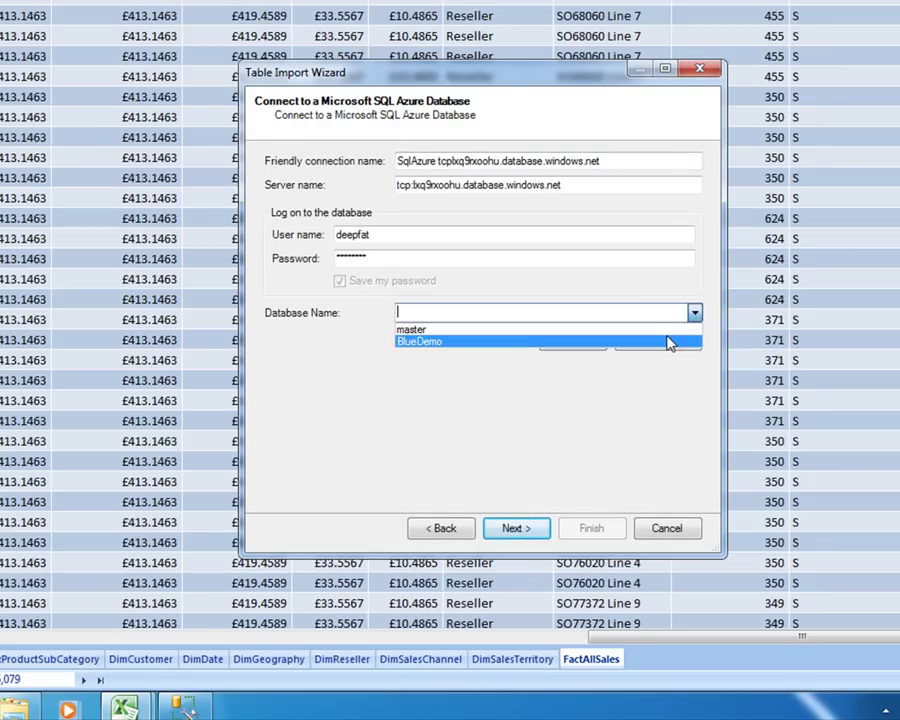
pyautogui.click(668, 343)
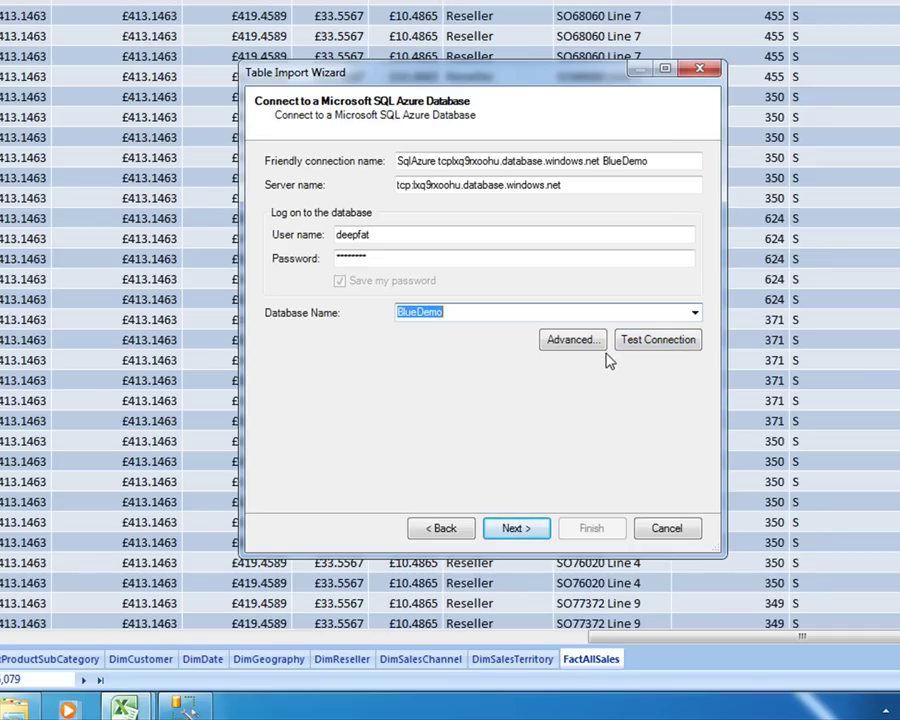
# - Continue past the connection page and import the checked dimProduct table from BlueDemo
pyautogui.click(520, 530)
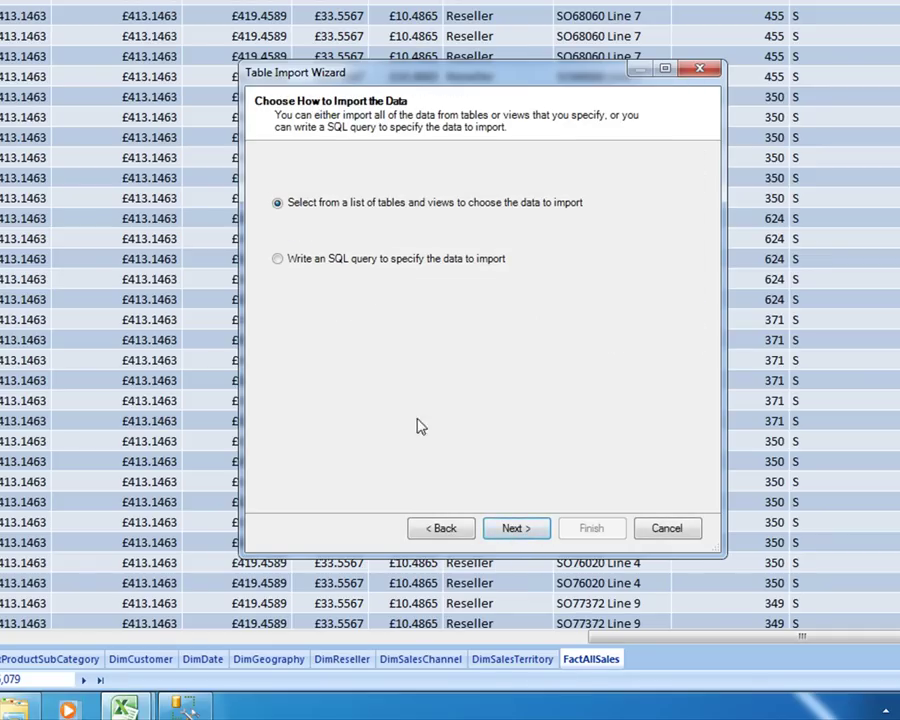
pyautogui.click(503, 530)
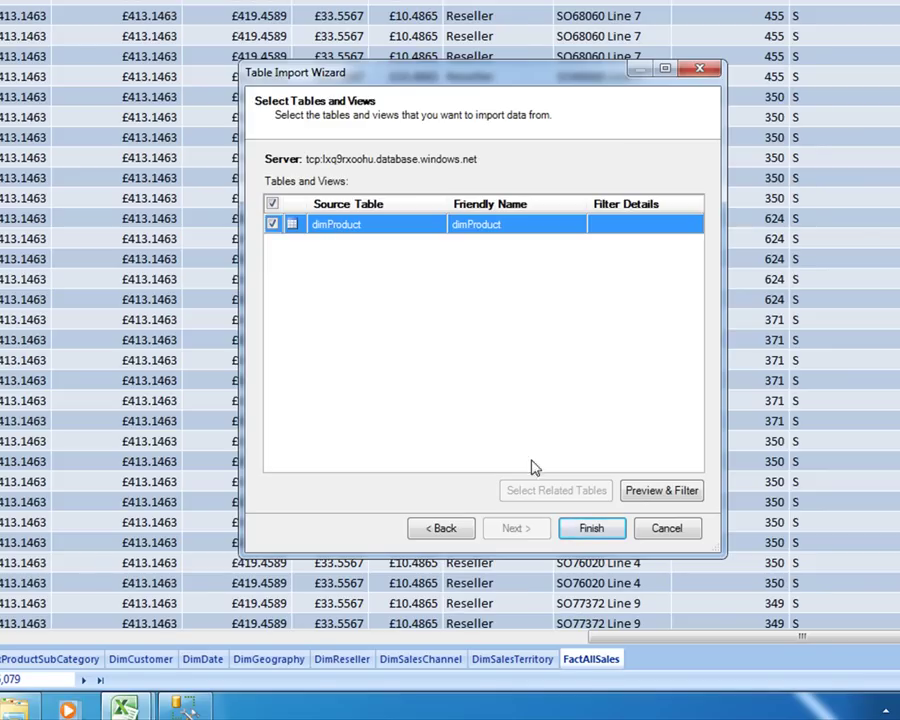
pyautogui.click(590, 532)
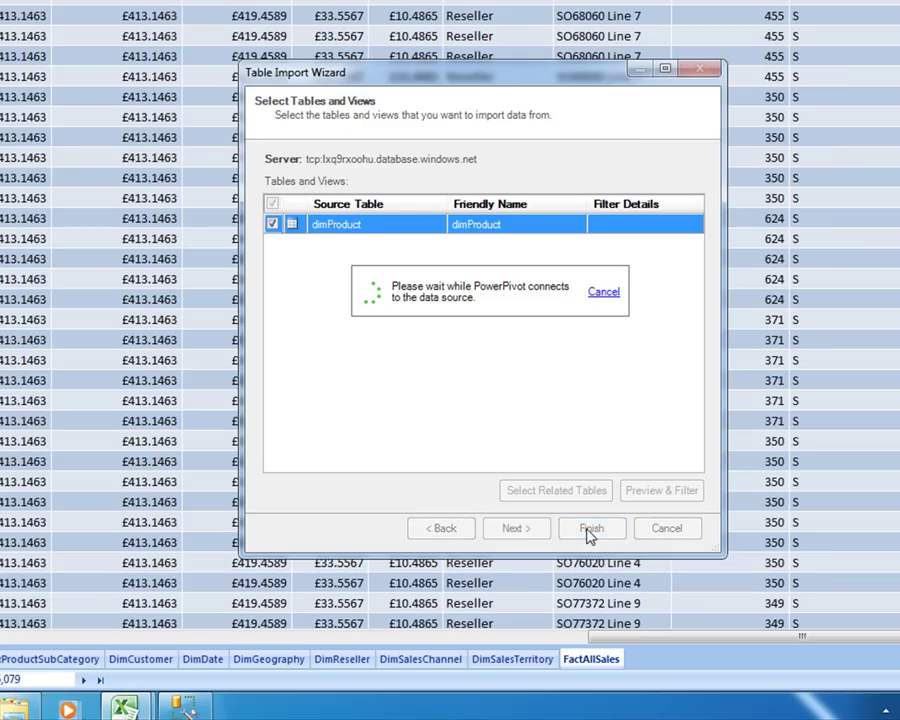